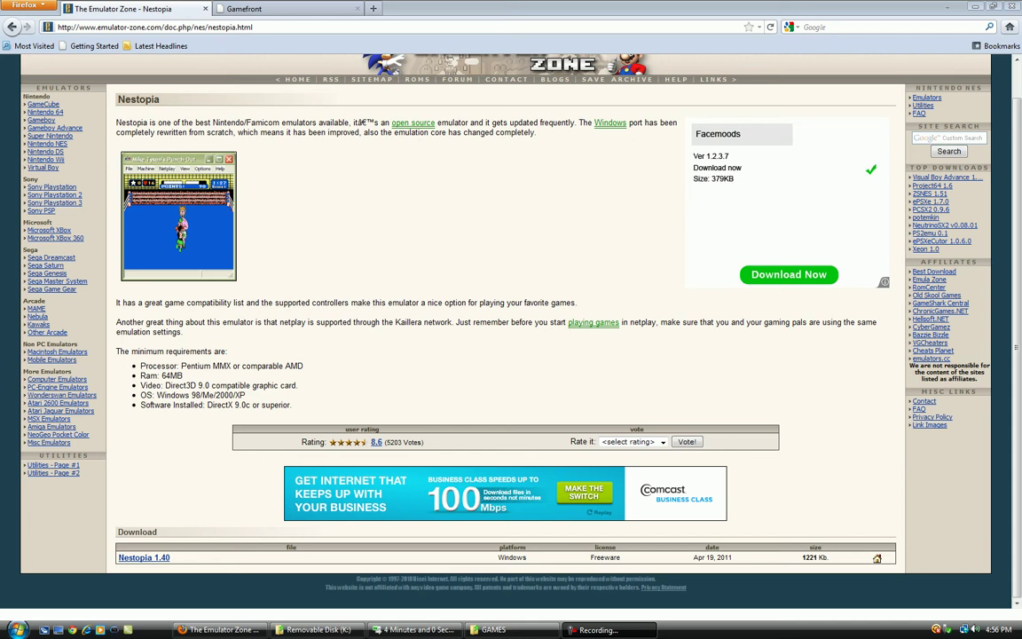
# Download Nestopia 1.40 from the Emulator Zone page, choosing to open Nestopia140bin.zip with WinRAR.
pyautogui.click(155, 28)
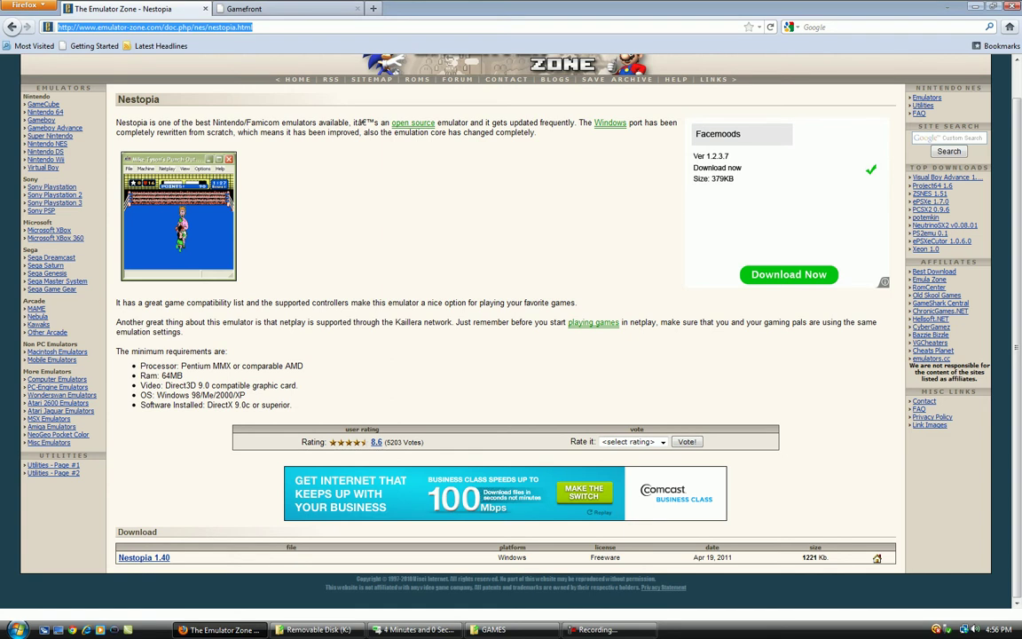
pyautogui.click(155, 27)
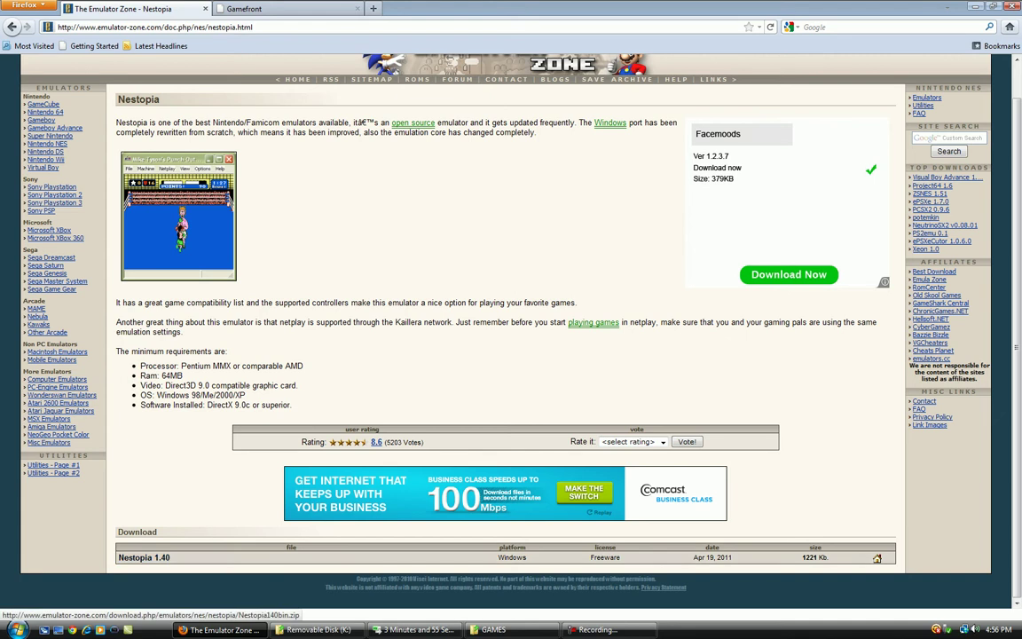
pyautogui.click(143, 557)
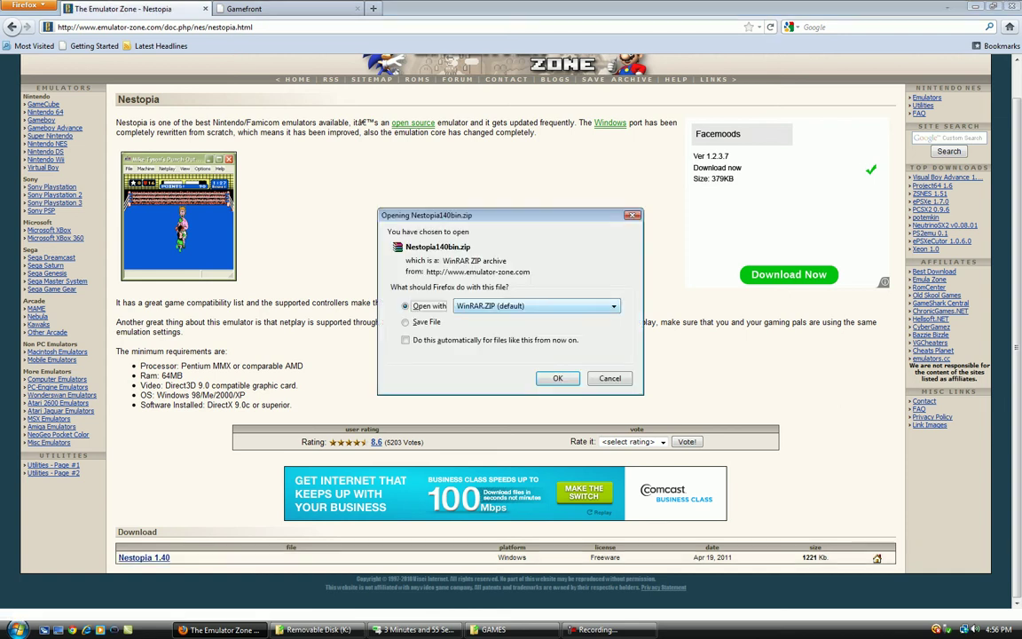
pyautogui.click(536, 305)
pyautogui.click(536, 321)
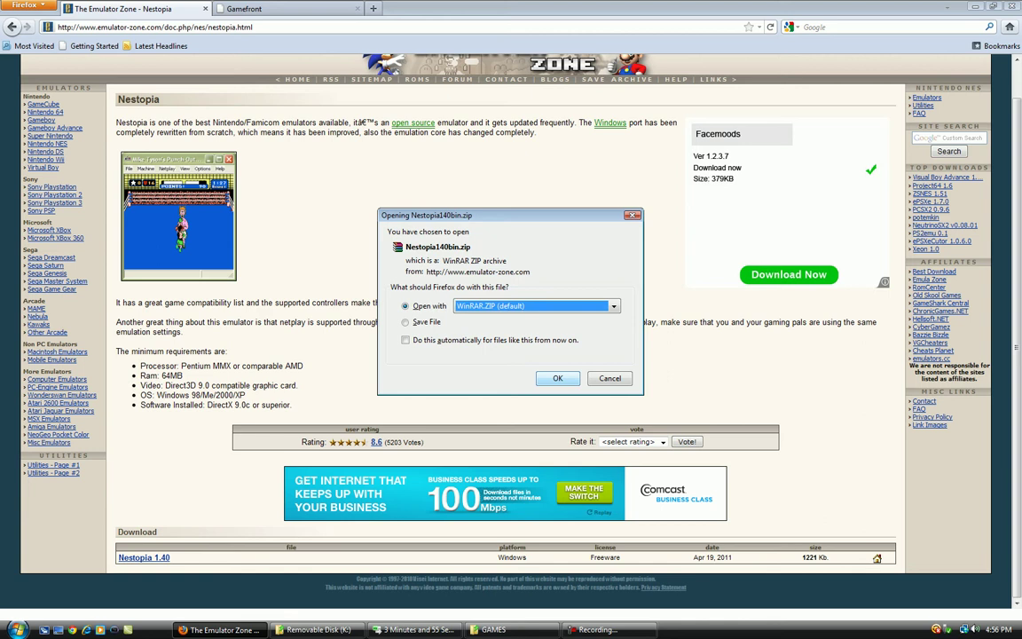
pyautogui.click(536, 323)
pyautogui.press('Return')
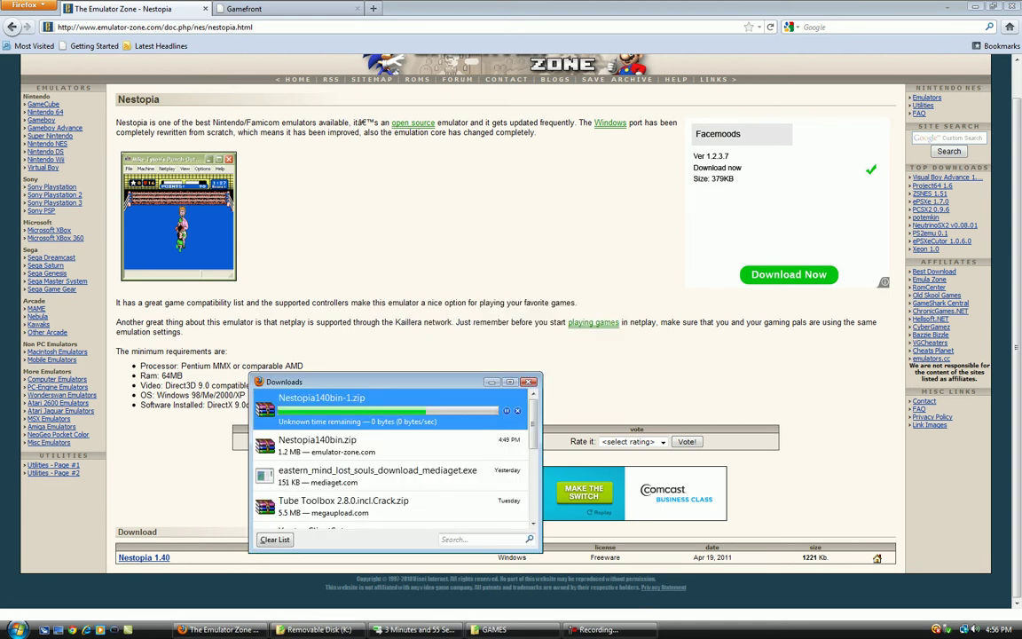
# Minimize the downloads and browser windows and dismiss the WinRAR licence reminder over the Nestopia archive.
pyautogui.click(492, 382)
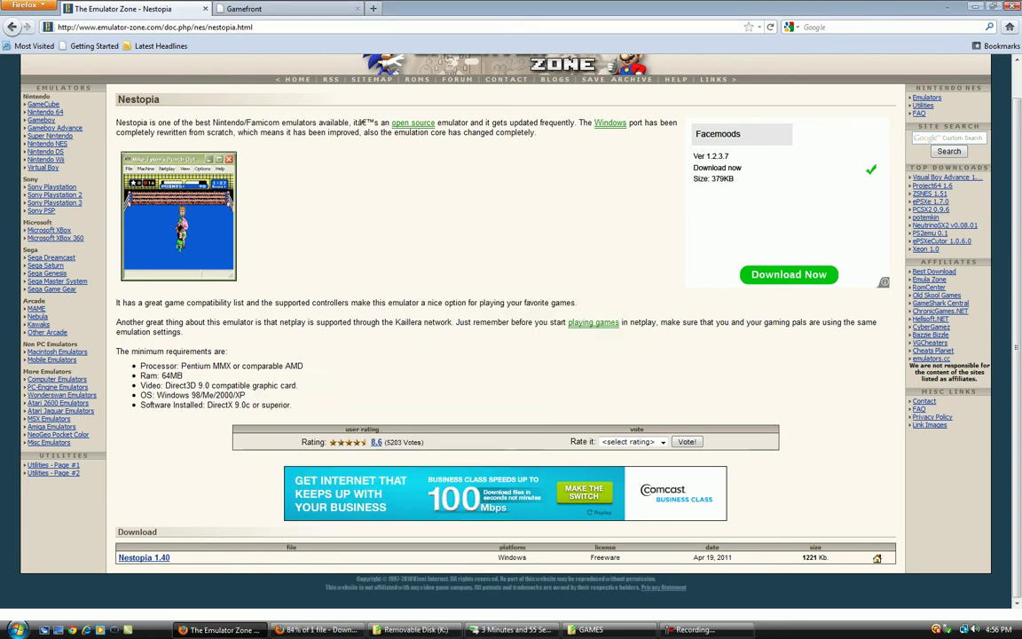
pyautogui.click(974, 6)
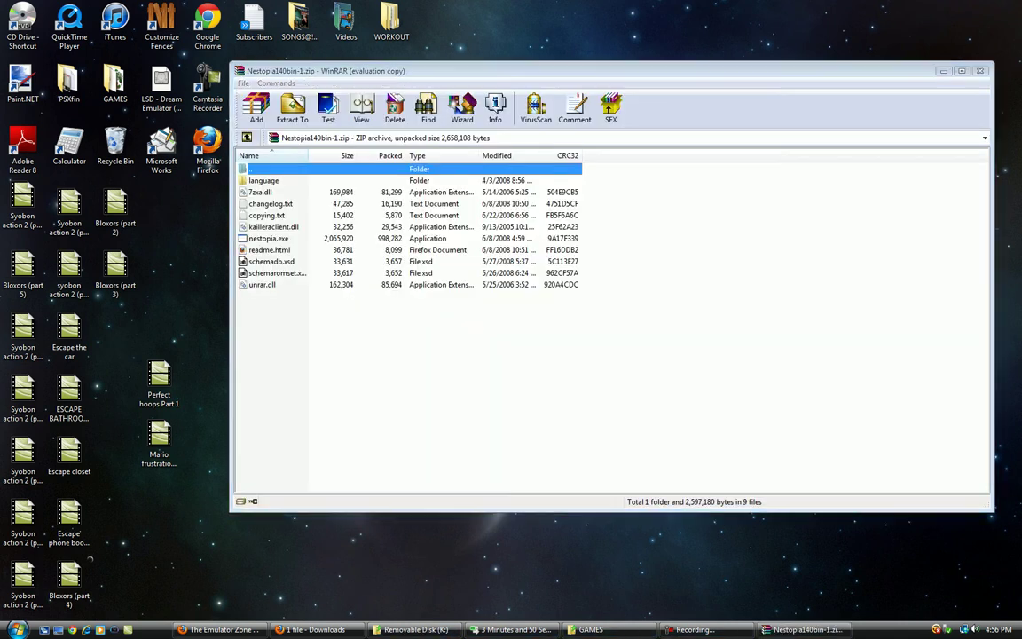
pyautogui.press('Escape')
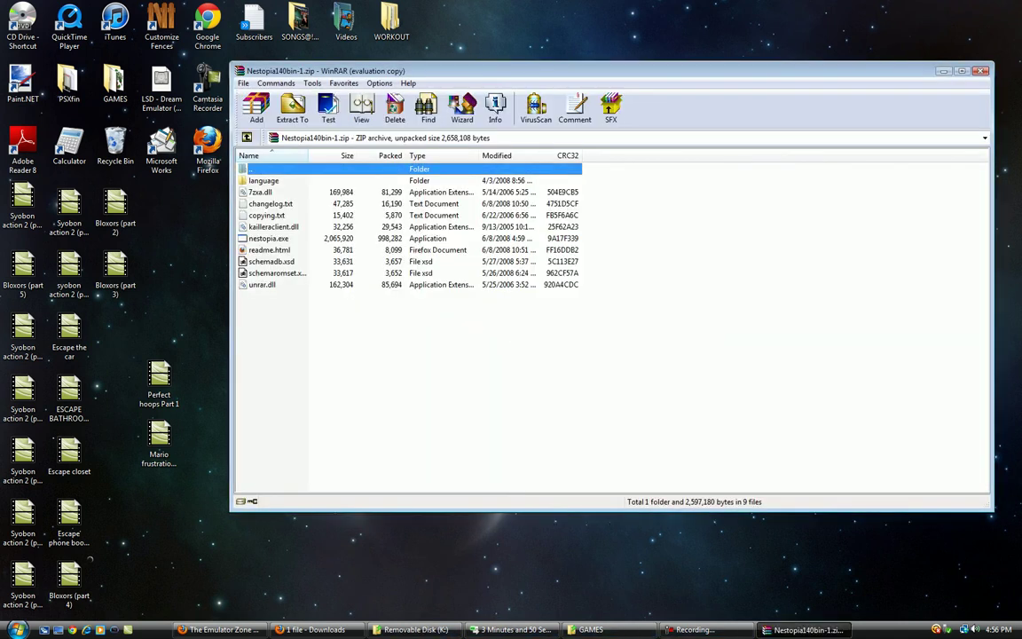
# Create a new folder named Nestopia on the desktop.
pyautogui.rightClick(199, 281)
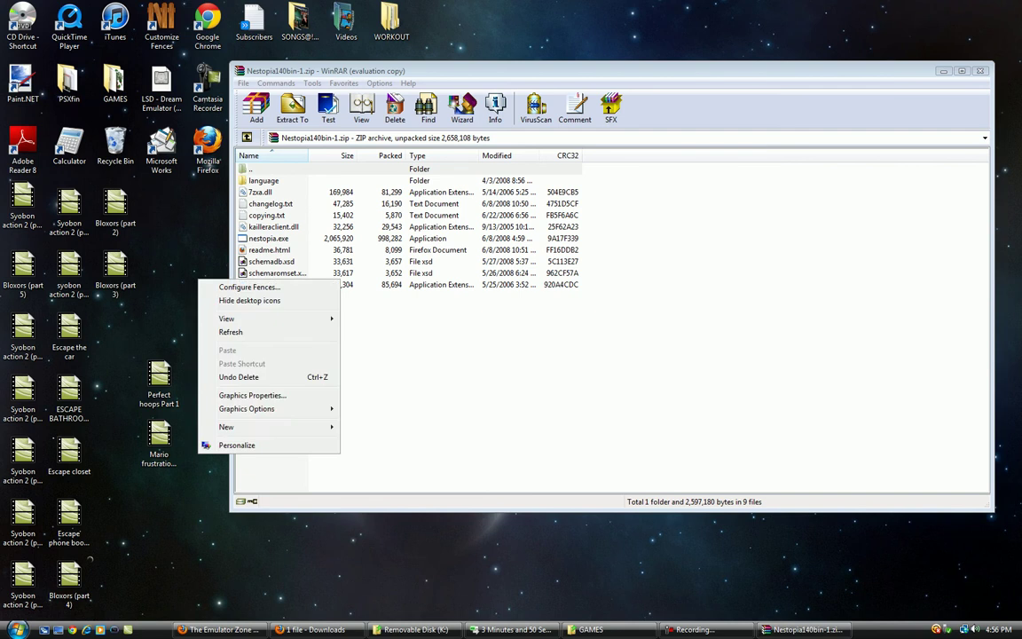
pyautogui.moveTo(266, 426)
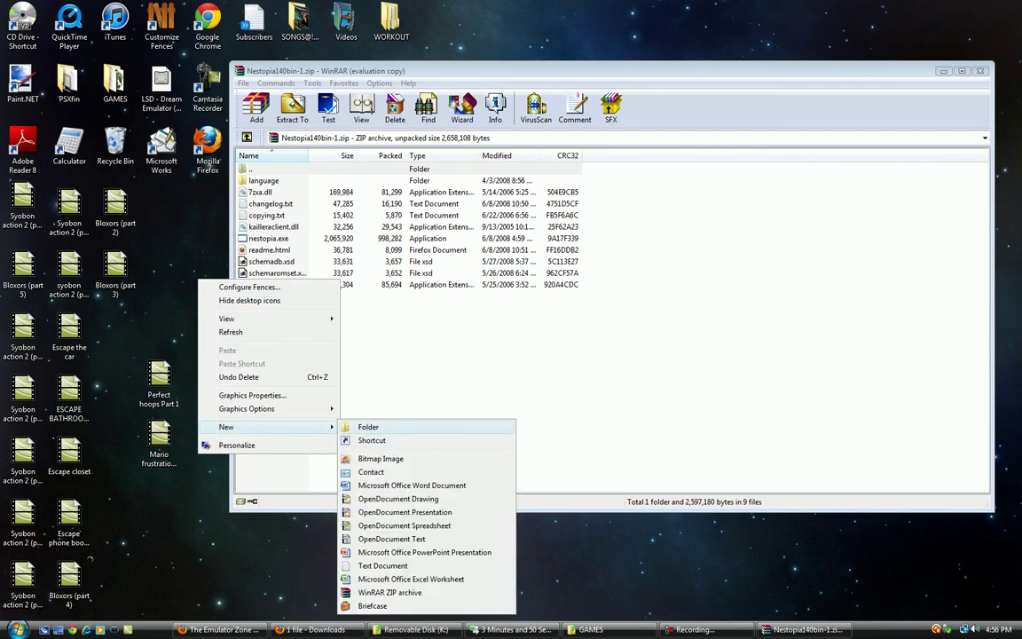
pyautogui.click(369, 427)
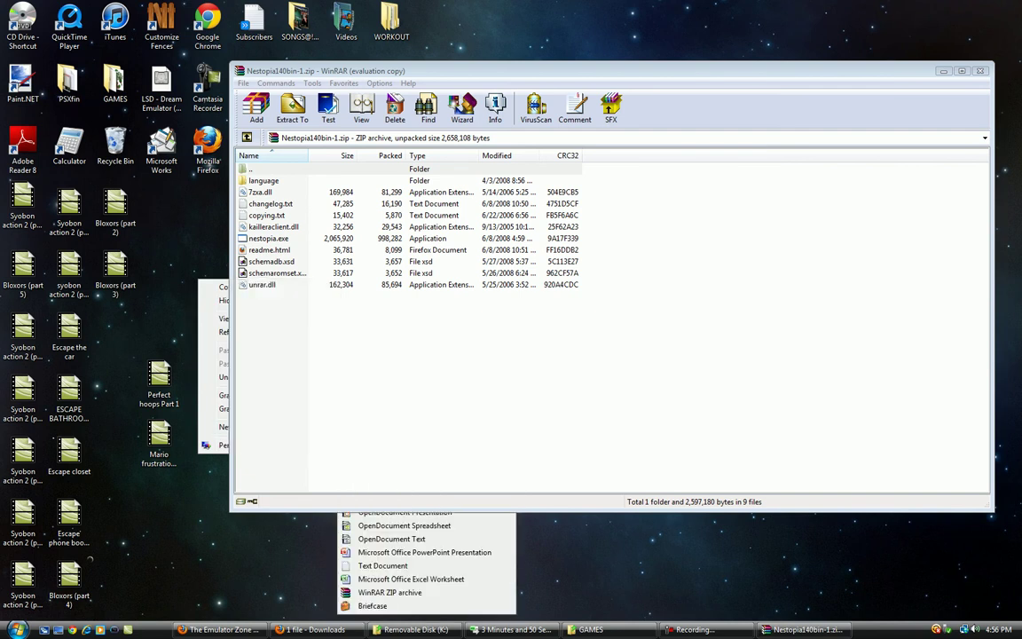
pyautogui.write('Nest')
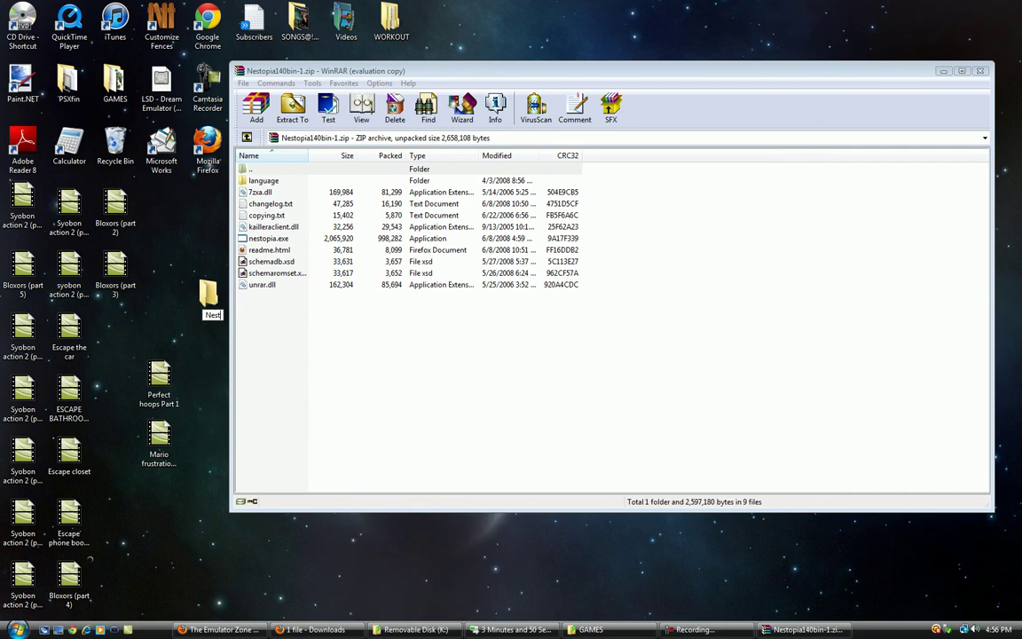
pyautogui.write('opia')
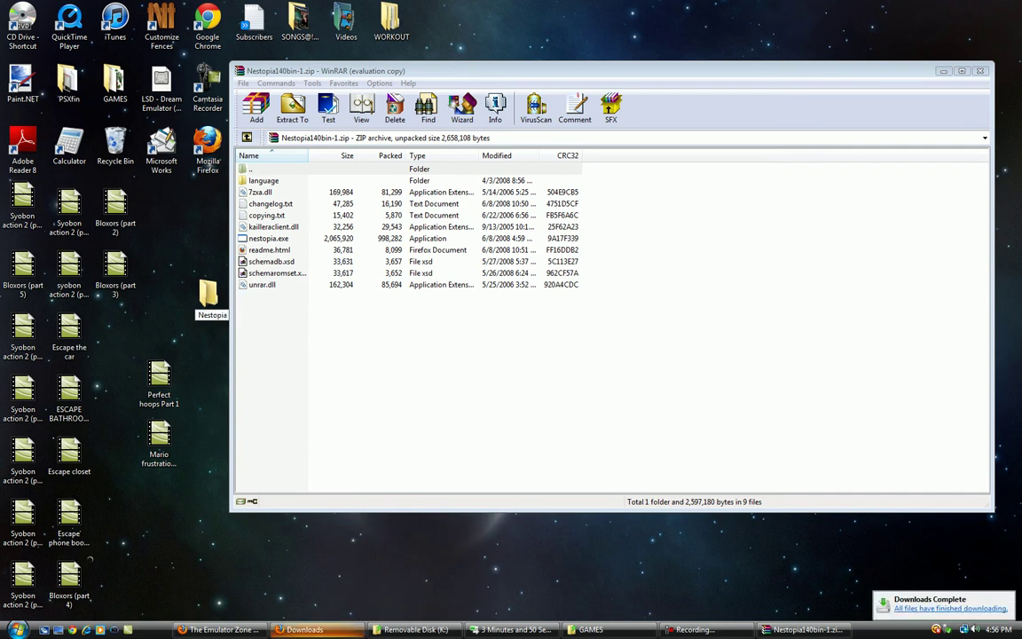
pyautogui.press('Return')
# Extract the language folder and all files of the Nestopia archive into the desktop Nestopia folder, and close the archive.
pyautogui.moveTo(321, 402); pyautogui.dragTo(266, 175)
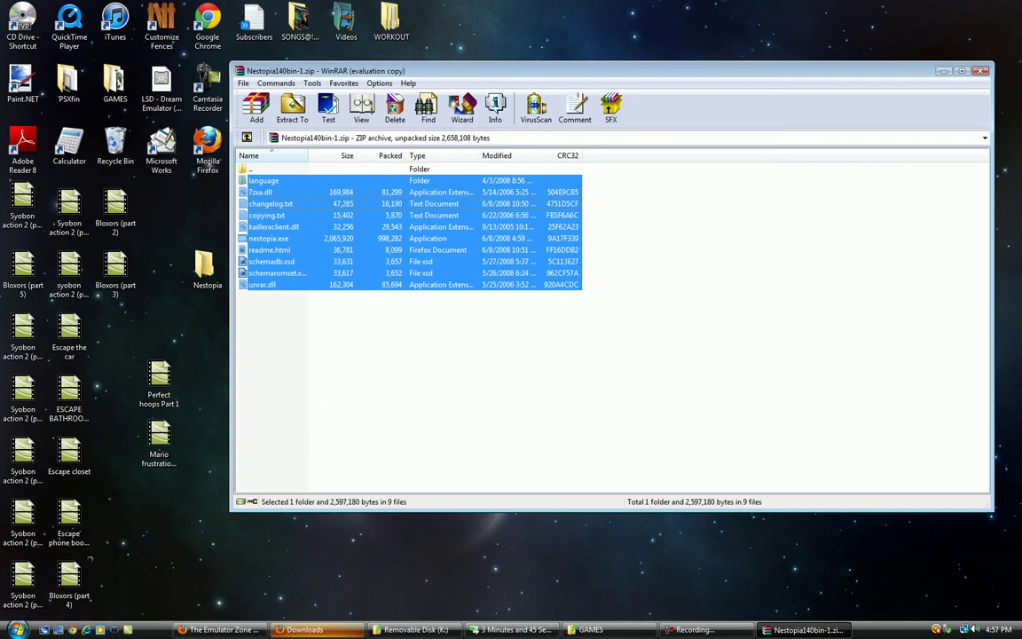
pyautogui.moveTo(266, 191); pyautogui.dragTo(206, 269)
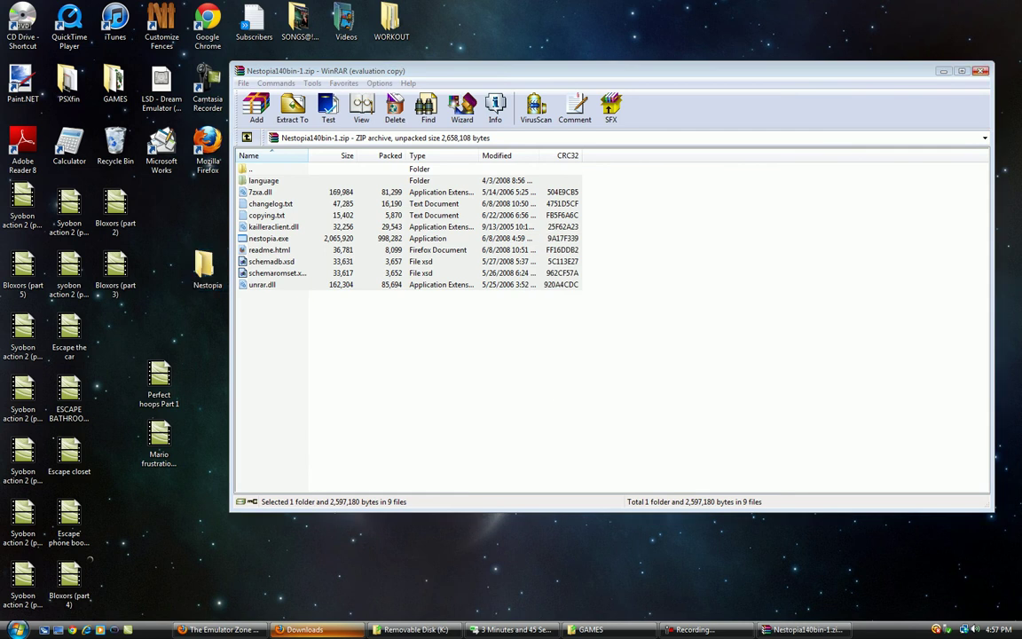
pyautogui.click(981, 70)
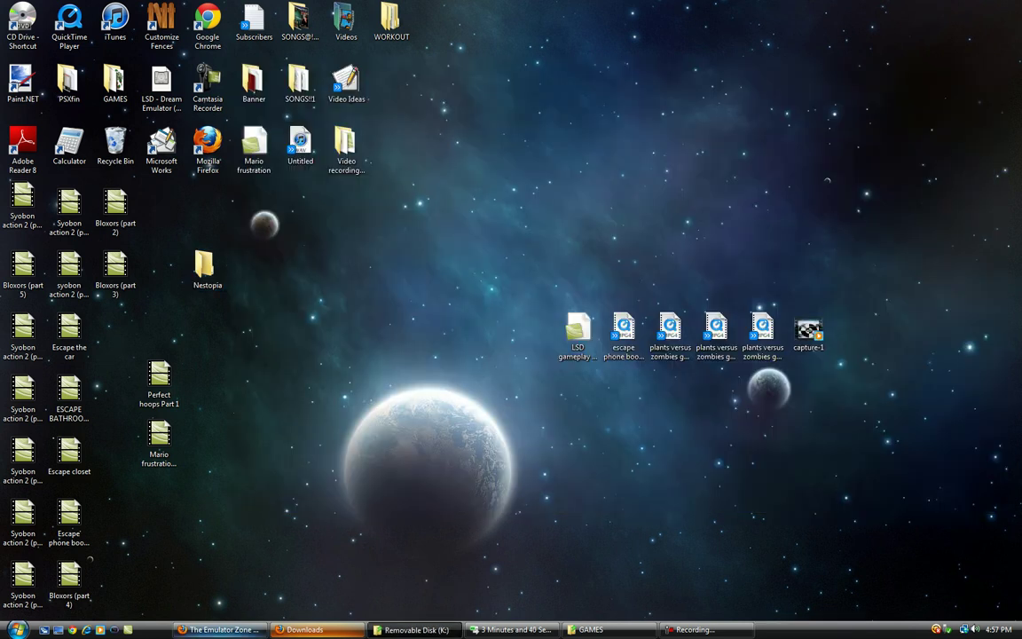
# Switch to the Gamefront page in Firefox and download SuperMarioForever.zip, opening it with WinRAR.
pyautogui.click(220, 630)
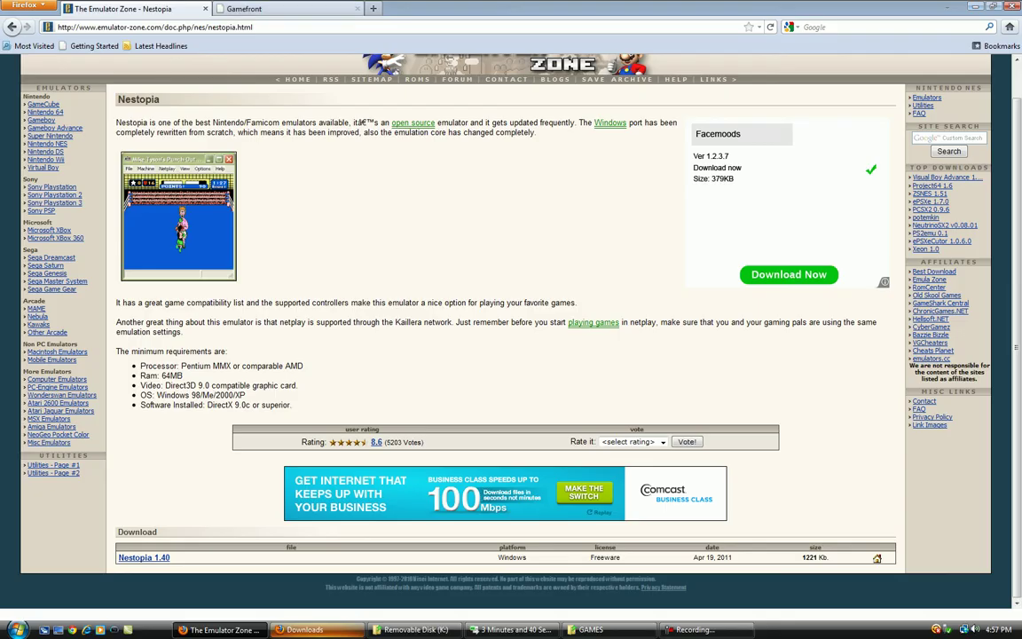
pyautogui.click(266, 9)
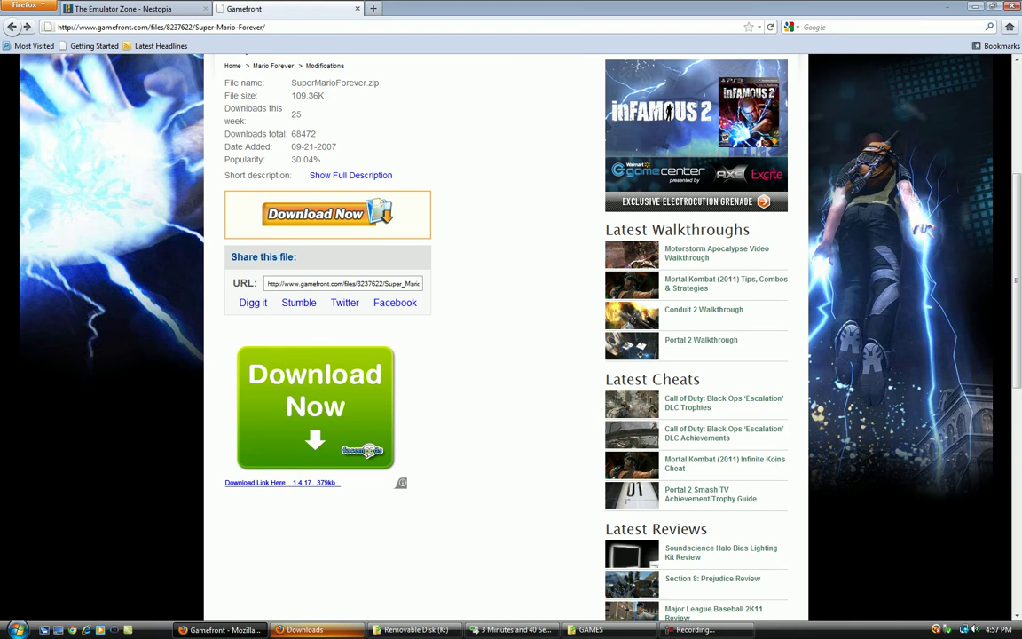
pyautogui.hotkey('ctrl', 'l')
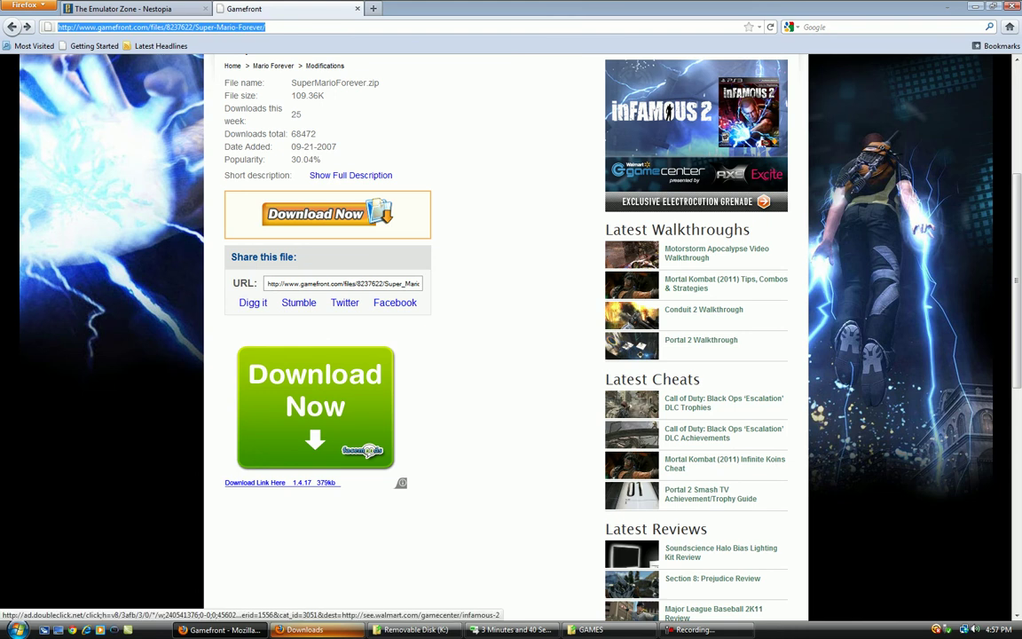
pyautogui.scroll(4, 511, 337)
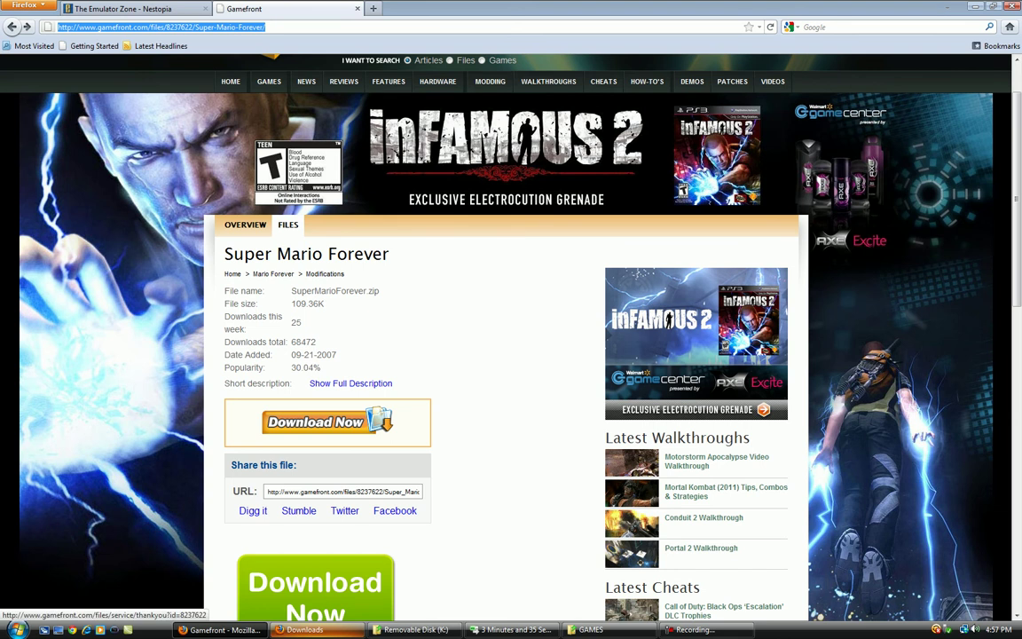
pyautogui.click(327, 421)
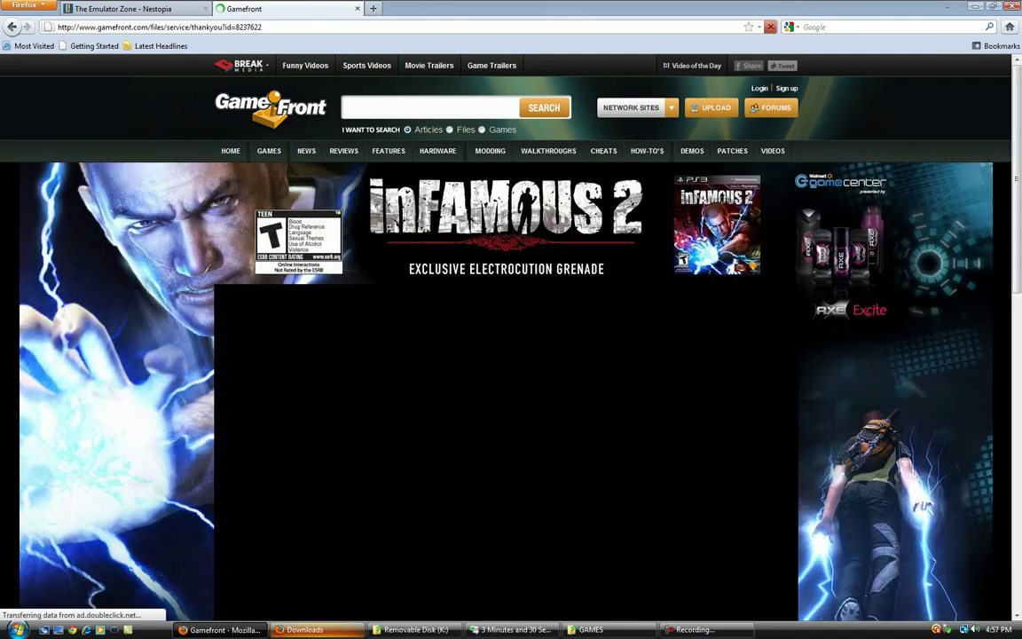
pyautogui.scroll(-3, 511, 337)
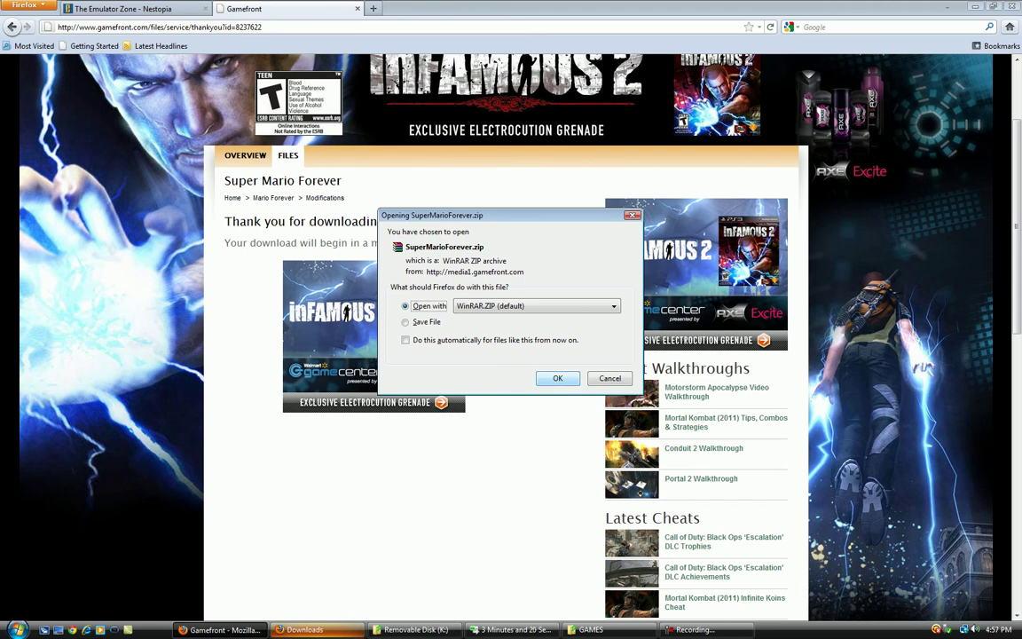
pyautogui.press('Return')
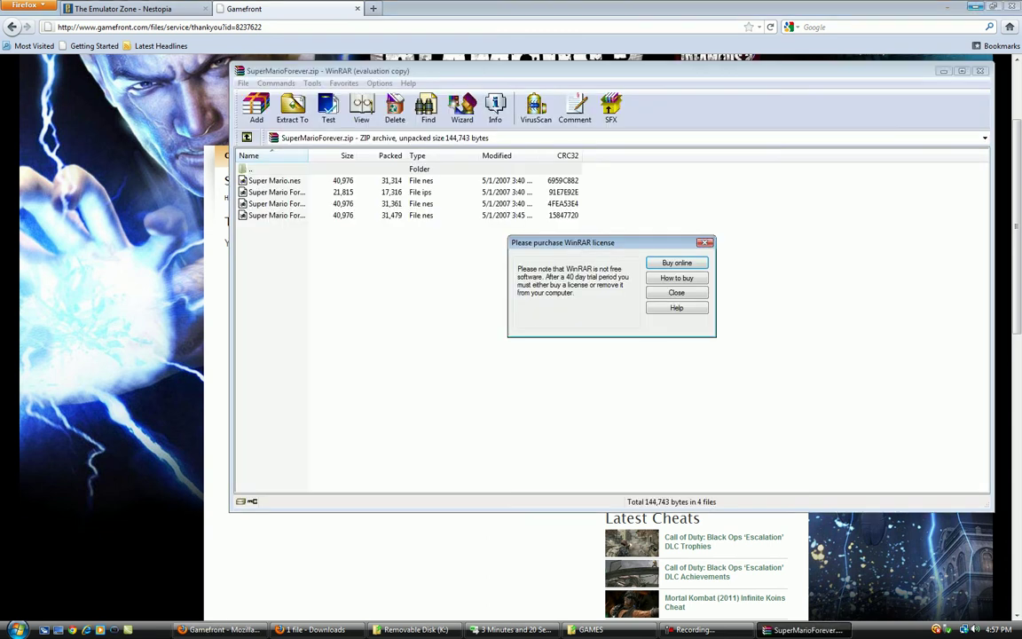
# Clear the browser and licence reminder out of the way and move the SuperMarioForever.zip window aside to expose free desktop space.
pyautogui.click(975, 7)
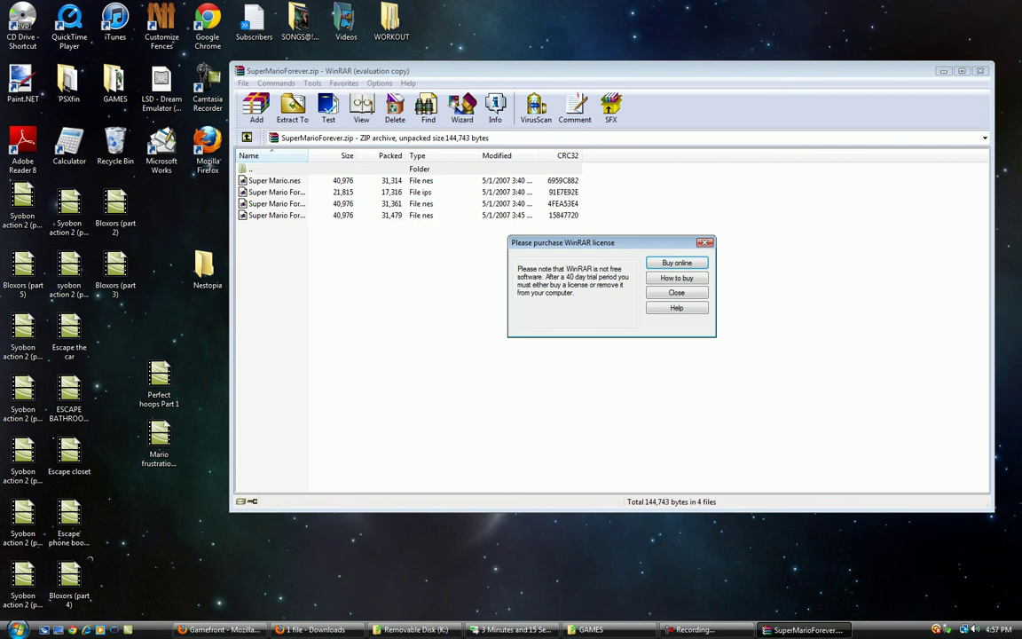
pyautogui.press('Escape')
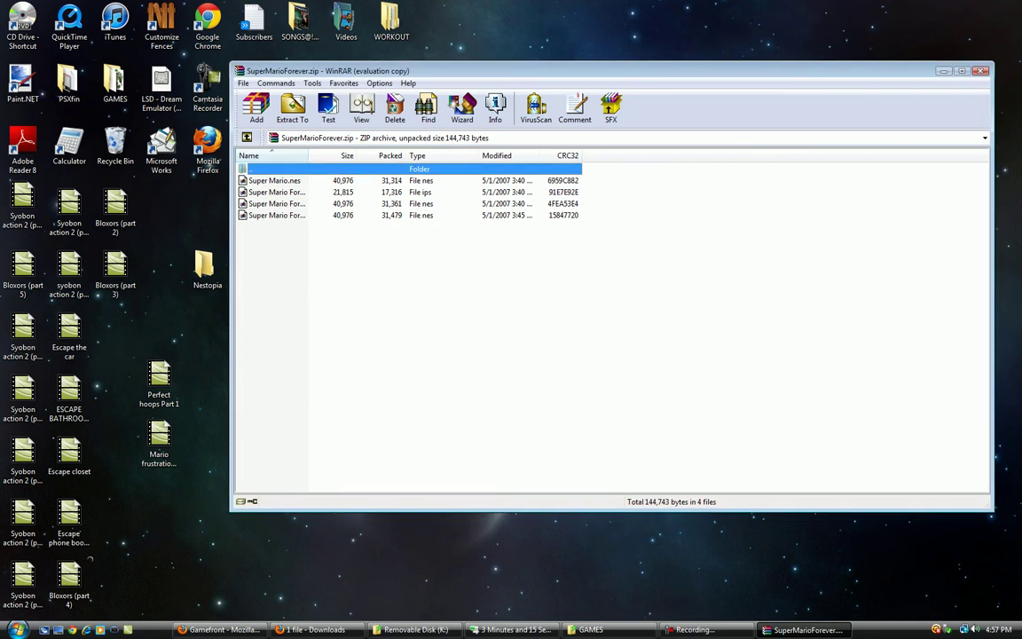
pyautogui.moveTo(568, 71); pyautogui.dragTo(657, 78)
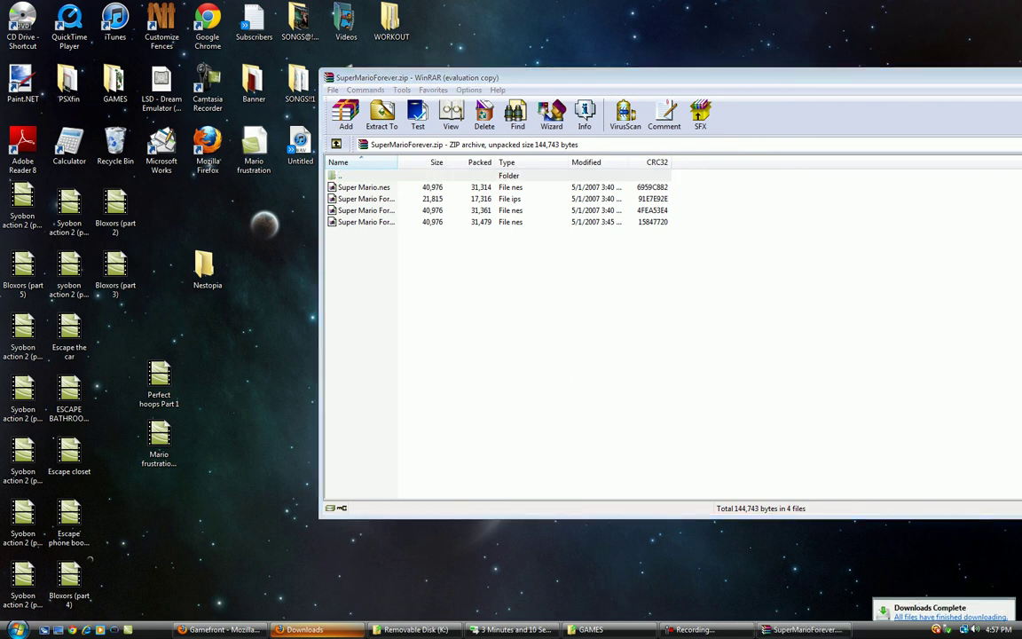
# Create a new folder on the desktop and place it just below the Nestopia folder.
pyautogui.rightClick(258, 296)
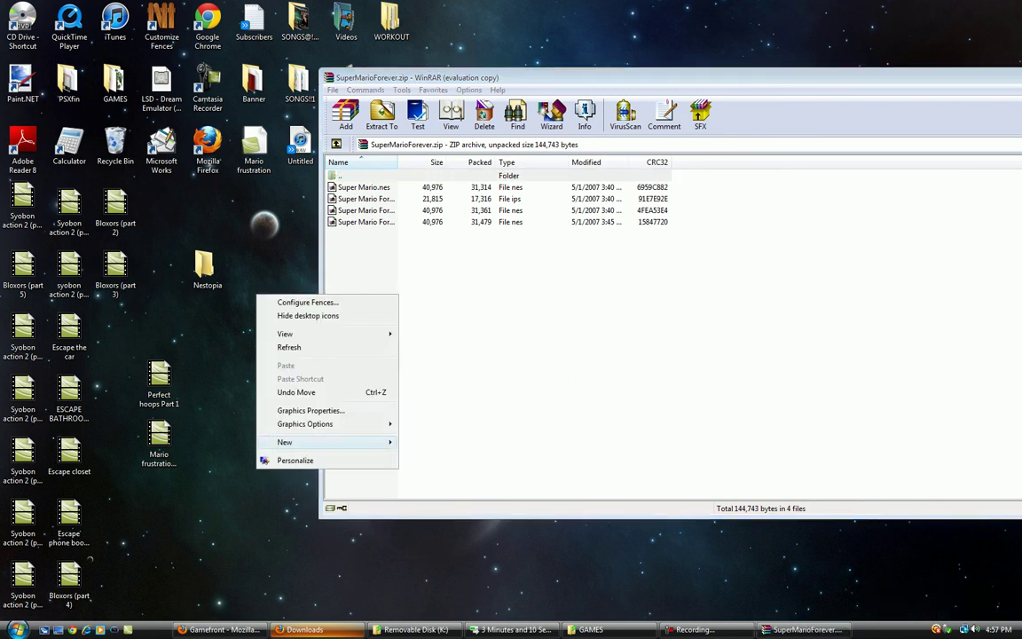
pyautogui.moveTo(292, 442)
pyautogui.click(427, 442)
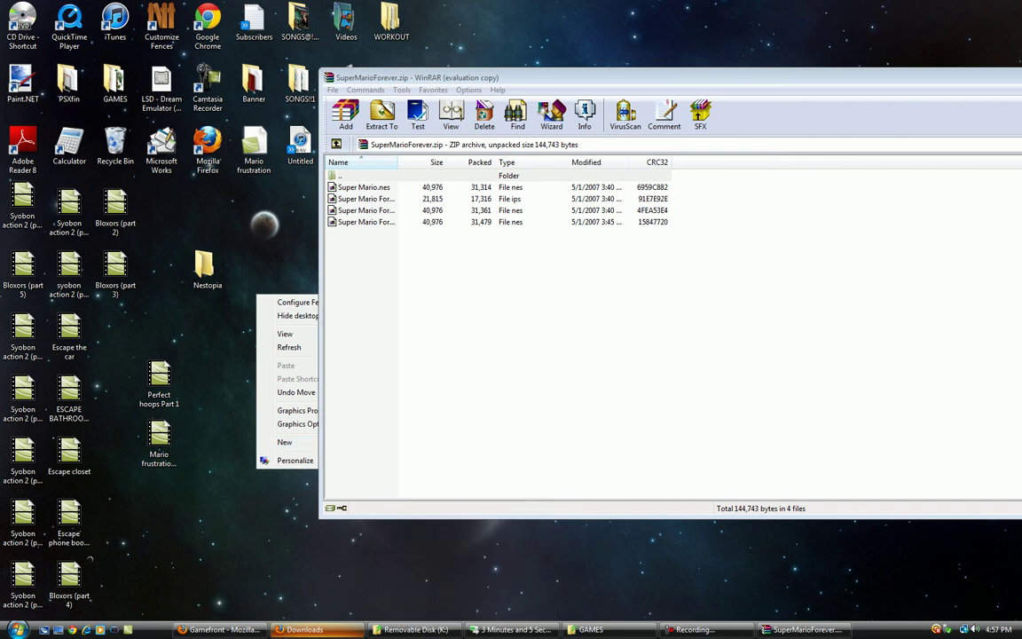
pyautogui.rightClick(271, 330)
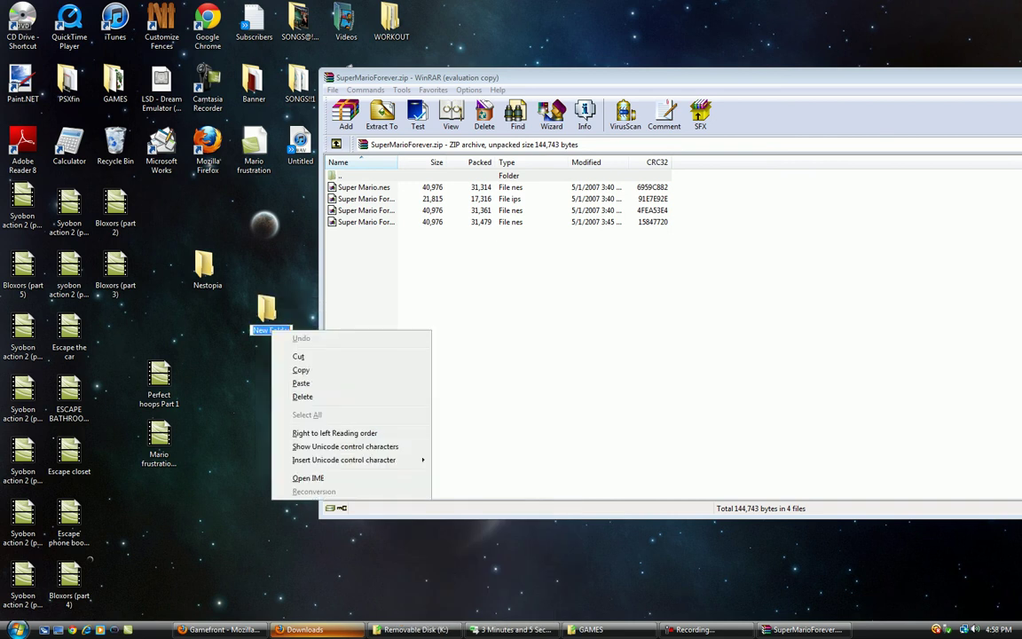
pyautogui.moveTo(268, 311); pyautogui.dragTo(252, 329)
# Rename the new desktop folder as "Super mario forever".
pyautogui.rightClick(284, 313)
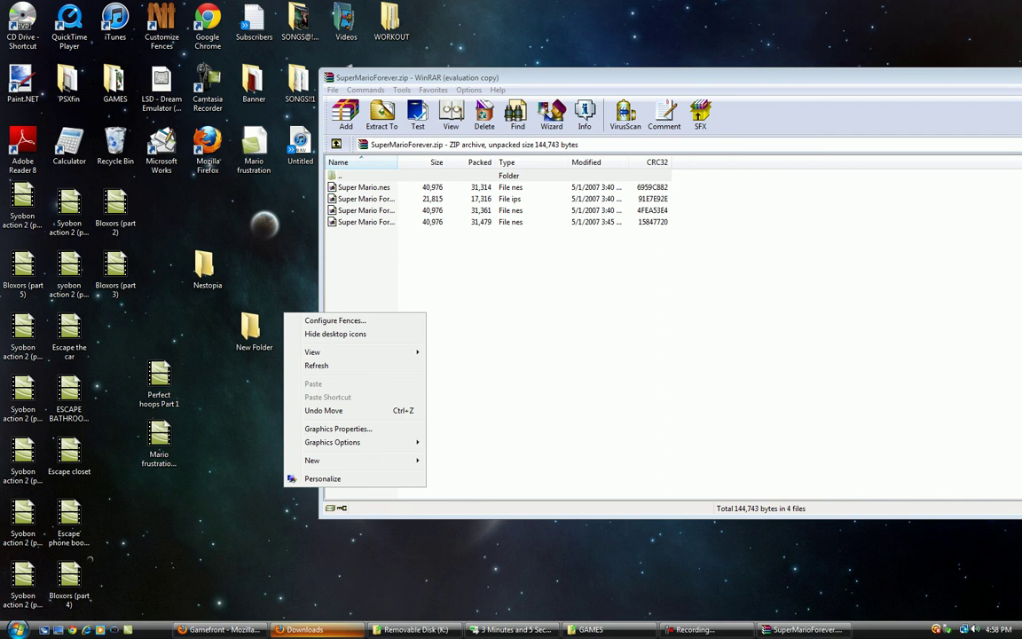
pyautogui.click(250, 330)
pyautogui.rightClick(254, 337)
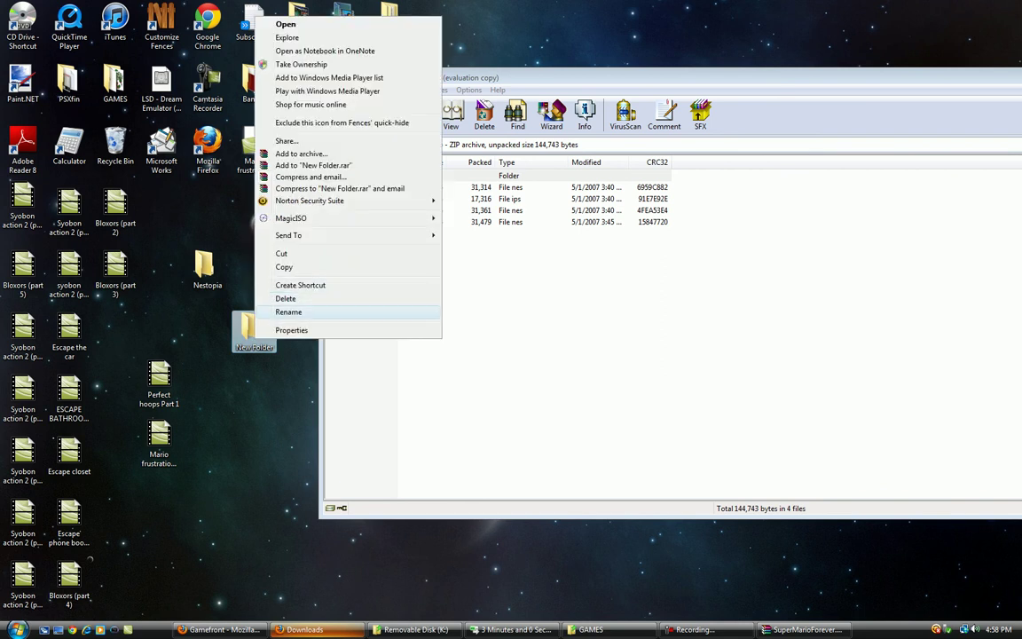
pyautogui.click(288, 312)
pyautogui.write('Super')
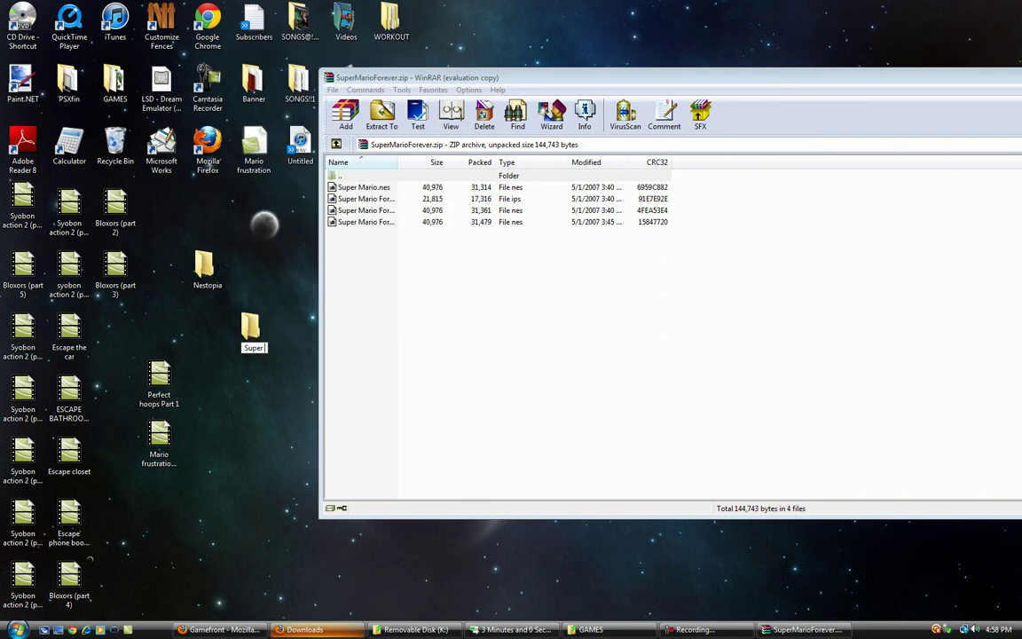
pyautogui.write(' mario forever')
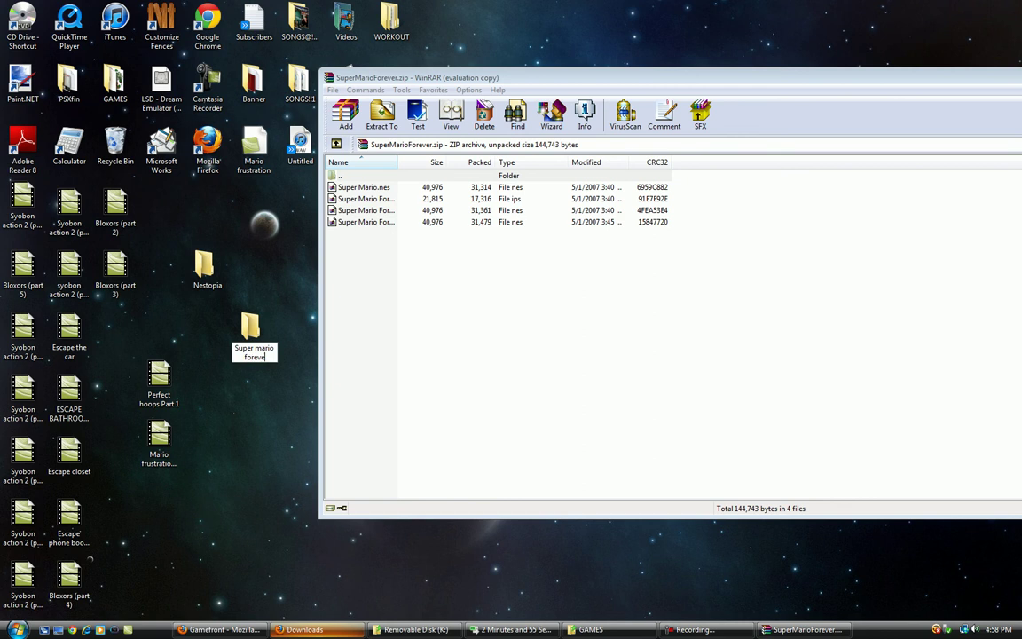
pyautogui.press('Return')
# Extract all four files of SuperMarioForever.zip into the "Super mario forever" folder and close the archive.
pyautogui.moveTo(348, 289); pyautogui.dragTo(254, 333)
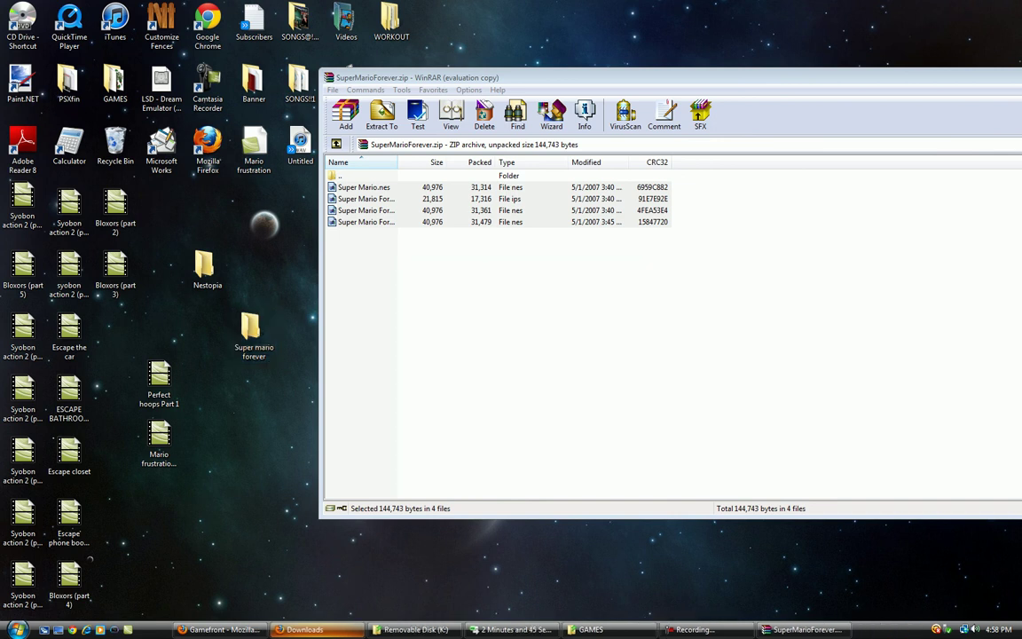
pyautogui.moveTo(728, 77); pyautogui.dragTo(571, 75)
pyautogui.click(916, 75)
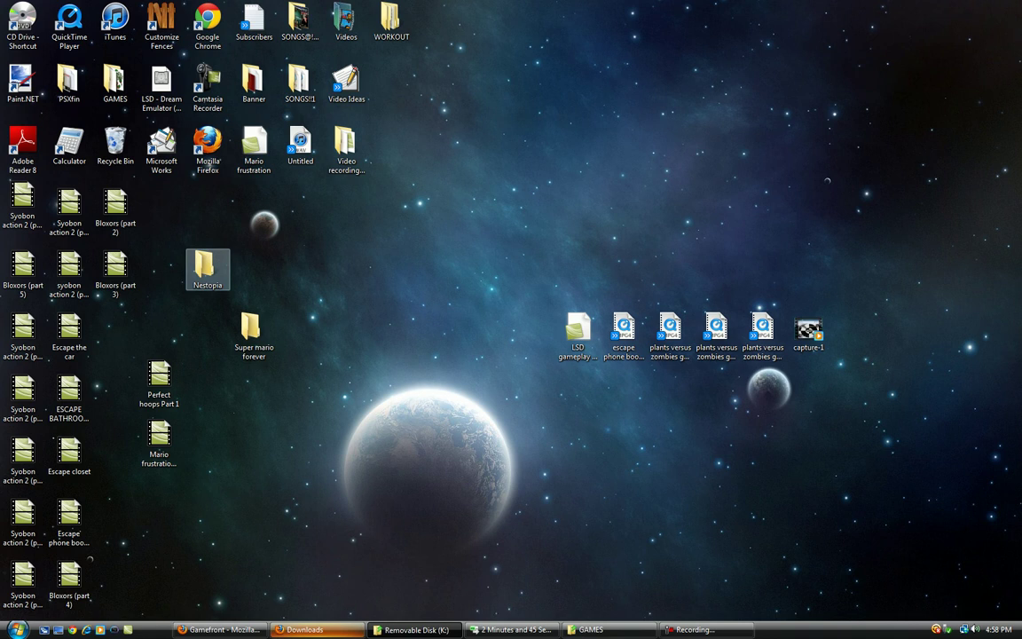
# Launch the nestopia application from the desktop Nestopia folder, move the emulator window to mid-desktop and close the folder window.
pyautogui.click(207, 267)
pyautogui.press('Return')
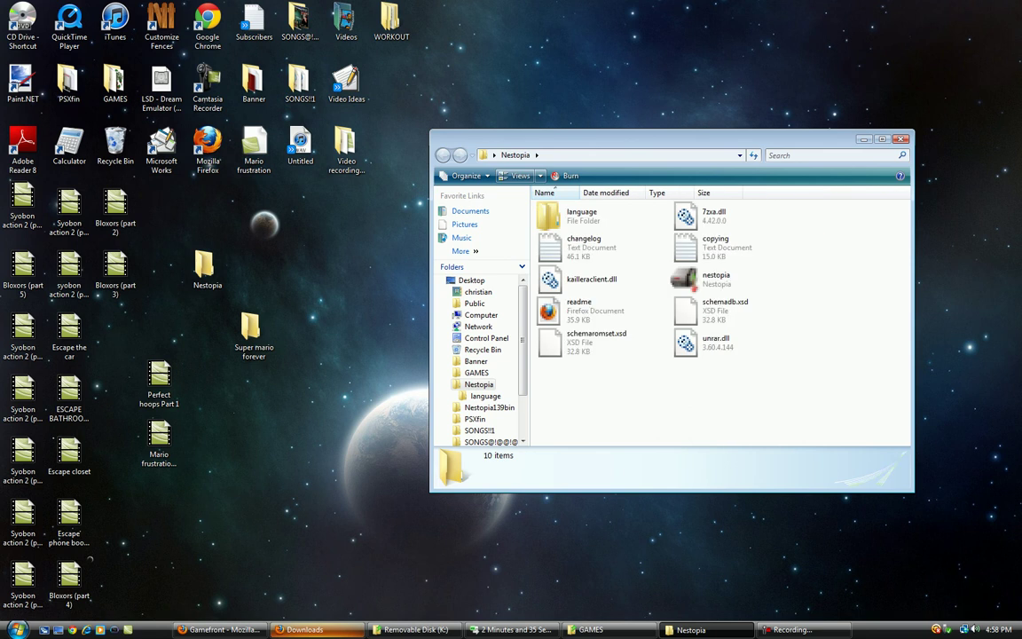
pyautogui.doubleClick(708, 279)
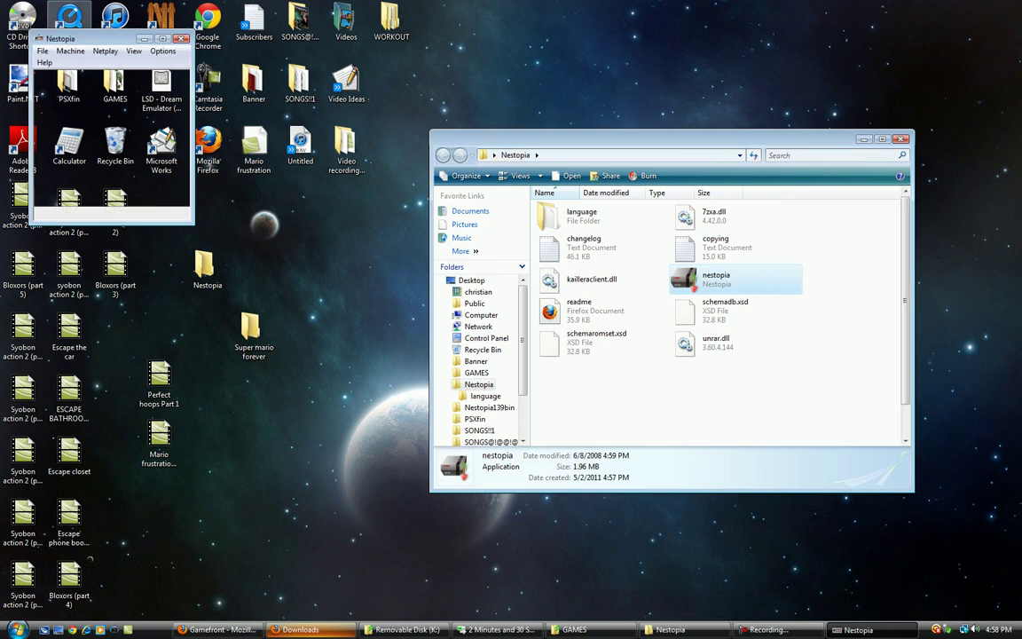
pyautogui.moveTo(102, 38); pyautogui.dragTo(338, 154)
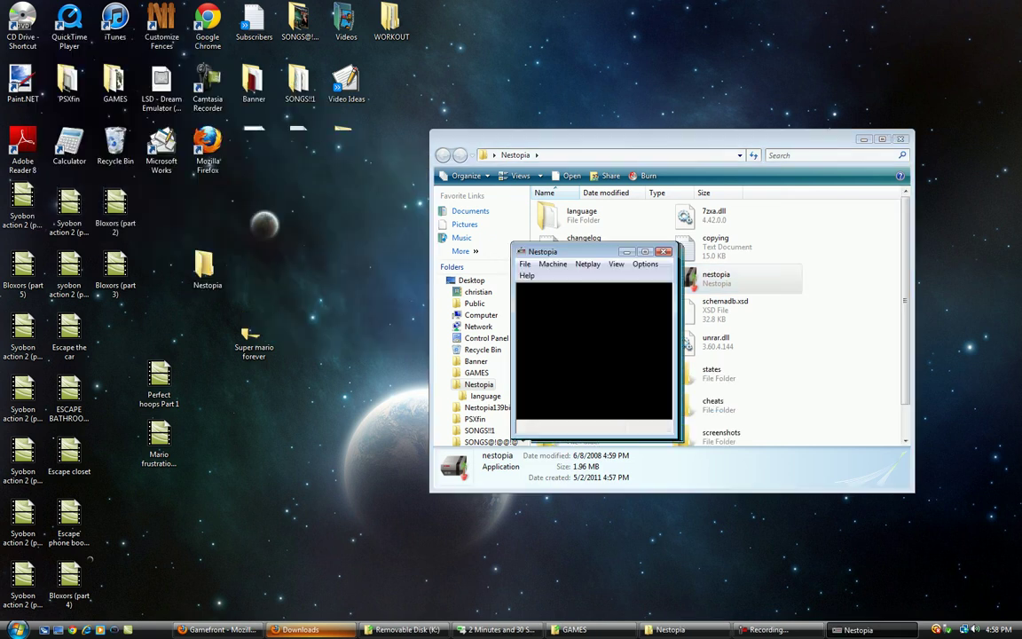
pyautogui.click(901, 139)
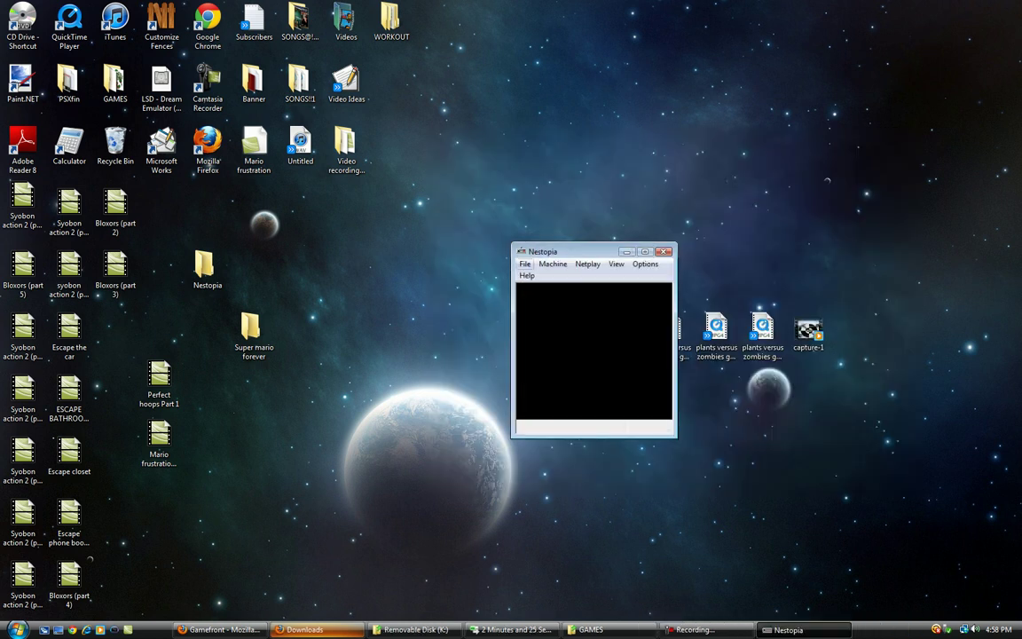
# Load the ROM "Super Mario Forever Clean Patch.nes" from the desktop's "Super mario forever" folder into the emulator.
pyautogui.click(524, 264)
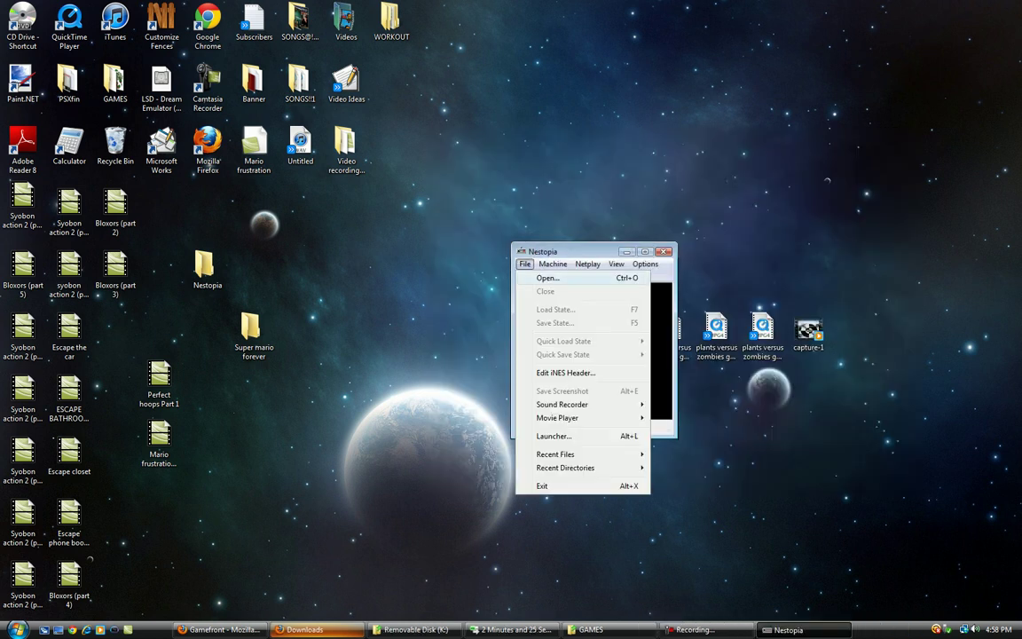
pyautogui.click(548, 278)
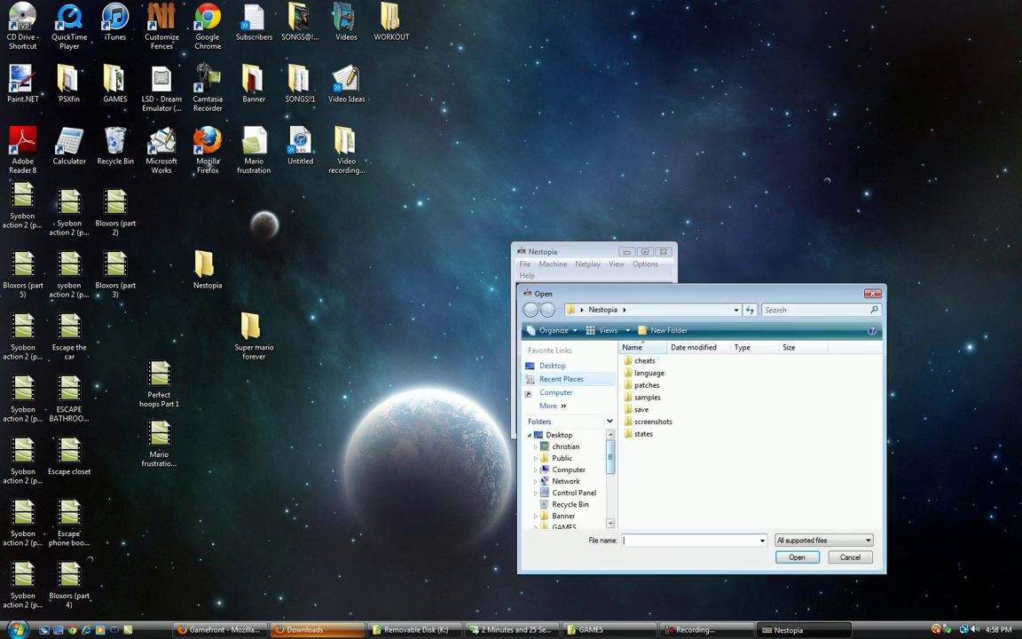
pyautogui.click(552, 365)
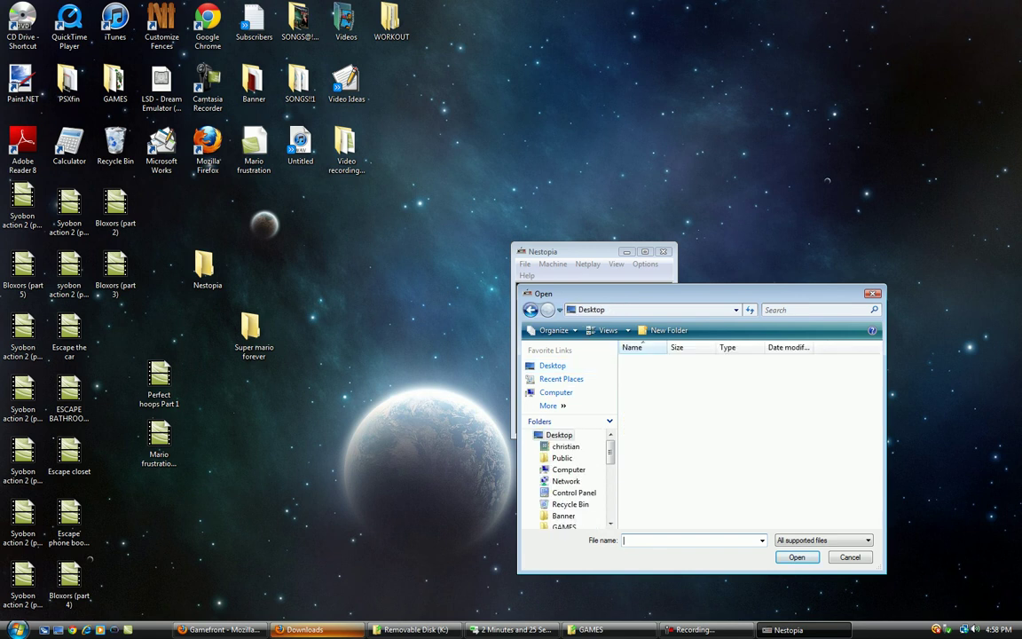
pyautogui.scroll(-6, 748, 440)
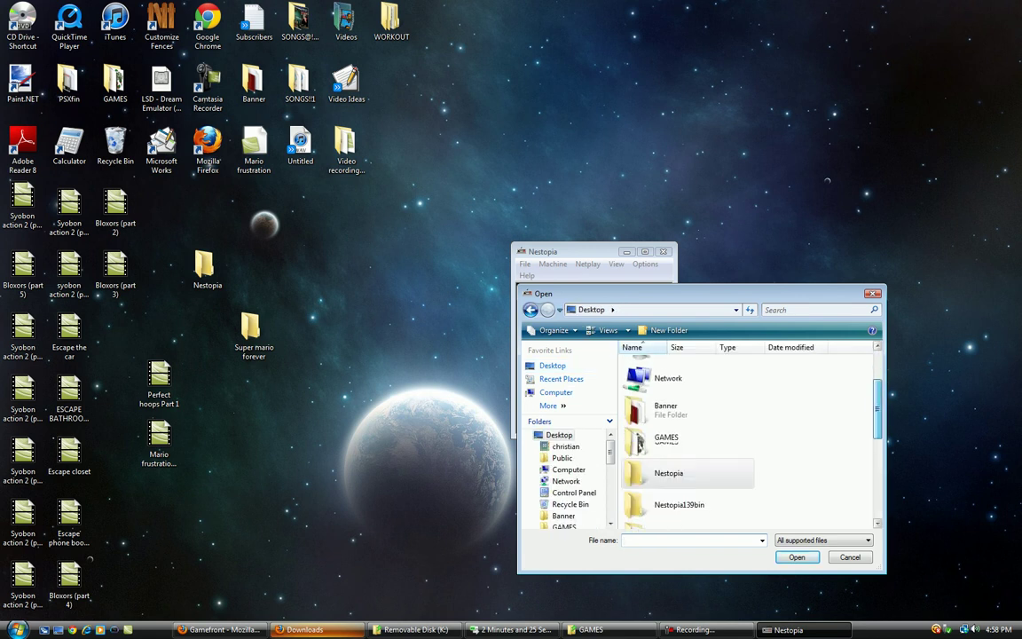
pyautogui.moveTo(878, 456); pyautogui.dragTo(878, 463)
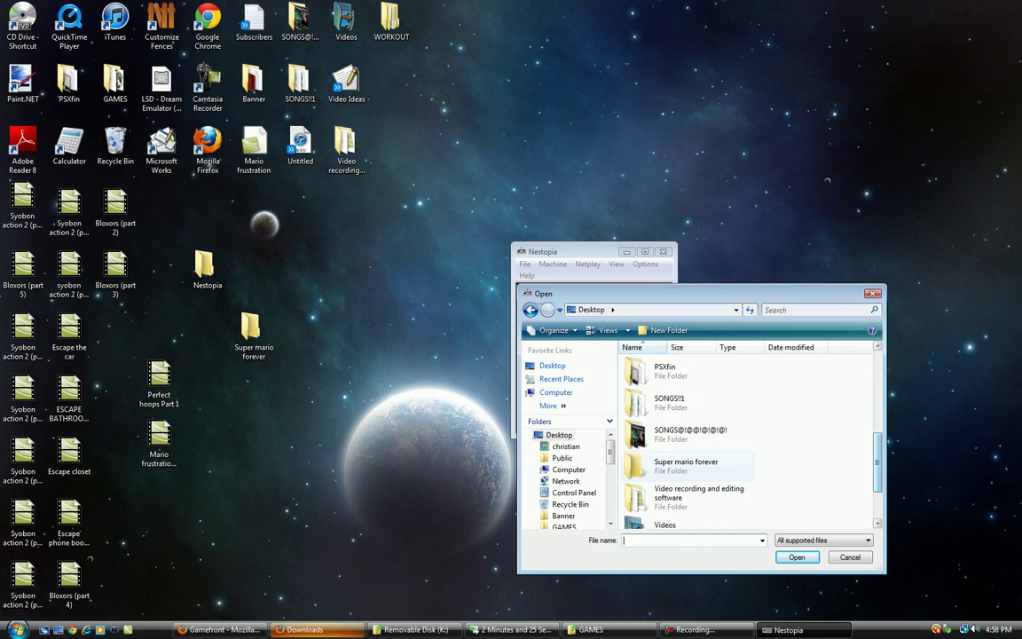
pyautogui.doubleClick(688, 467)
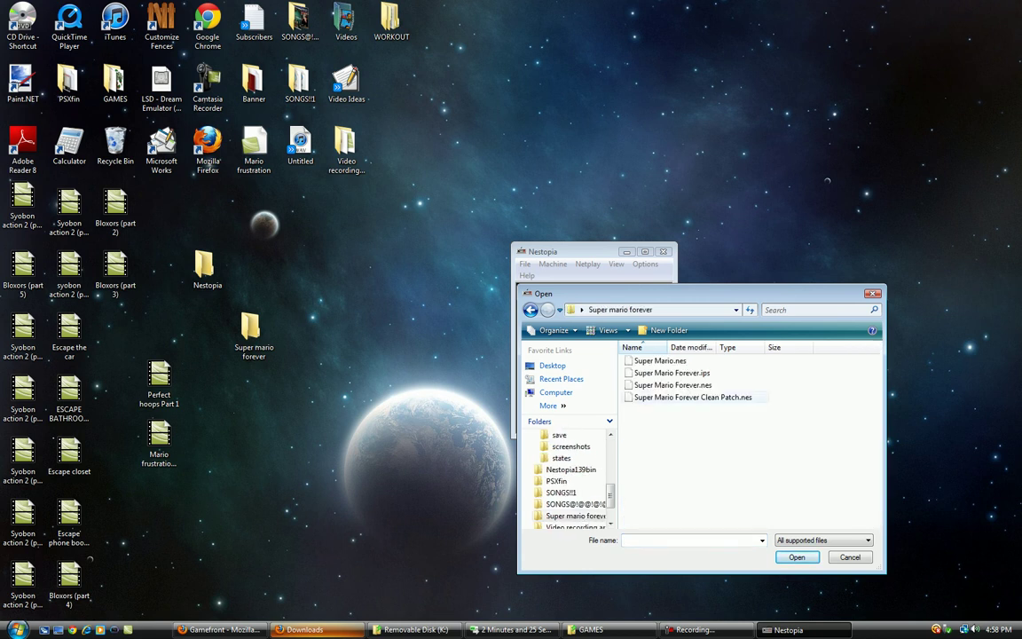
pyautogui.doubleClick(693, 397)
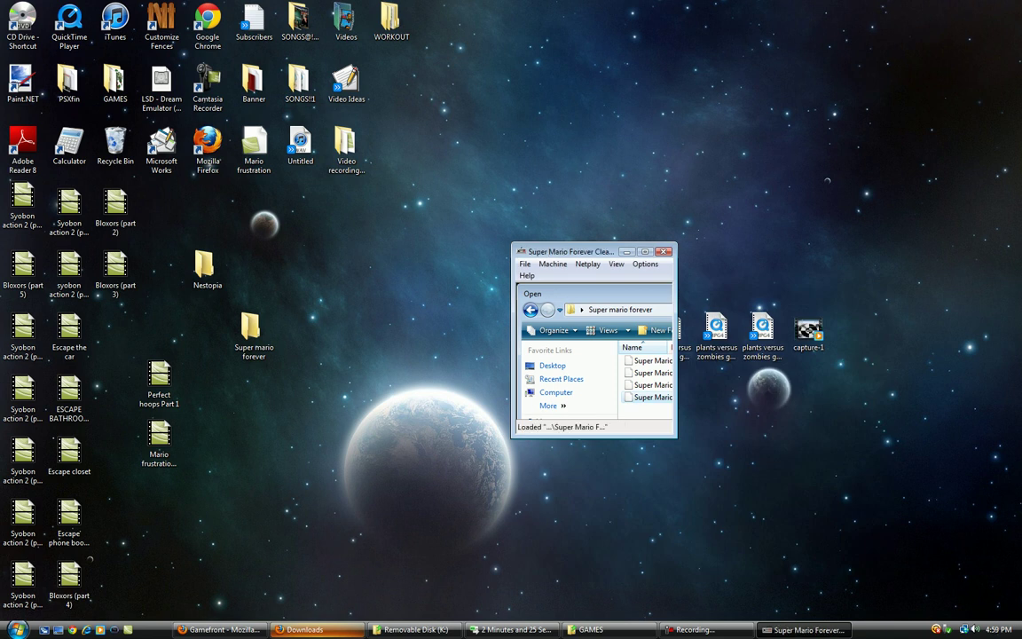
# Reposition and enlarge the emulator window, and start a 1 player game, moving Mario to the right.
pyautogui.moveTo(585, 251); pyautogui.dragTo(502, 187)
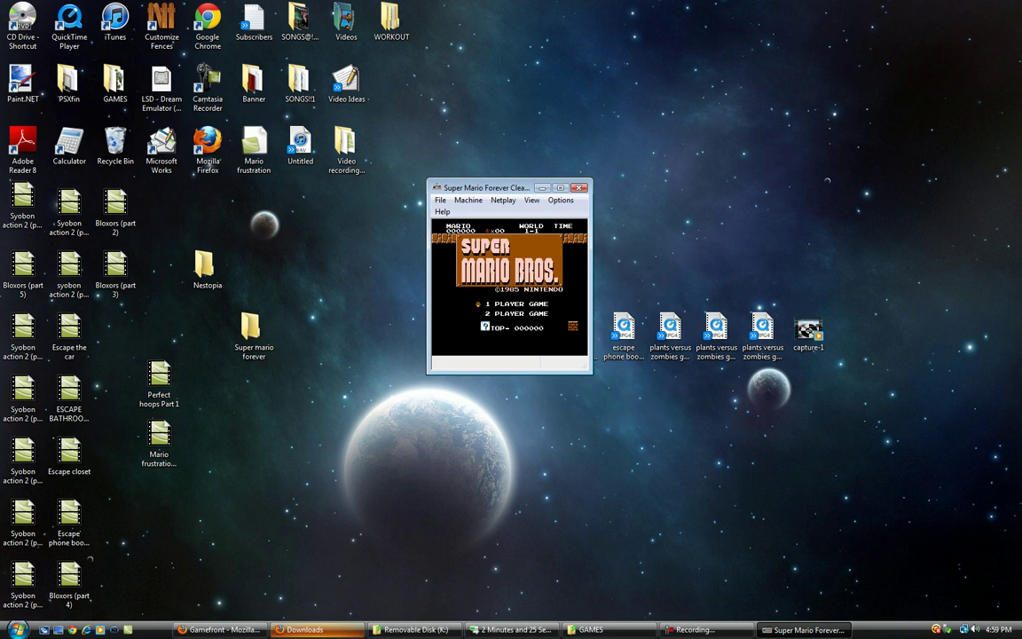
pyautogui.moveTo(427, 373); pyautogui.dragTo(343, 514)
pyautogui.press('Return')
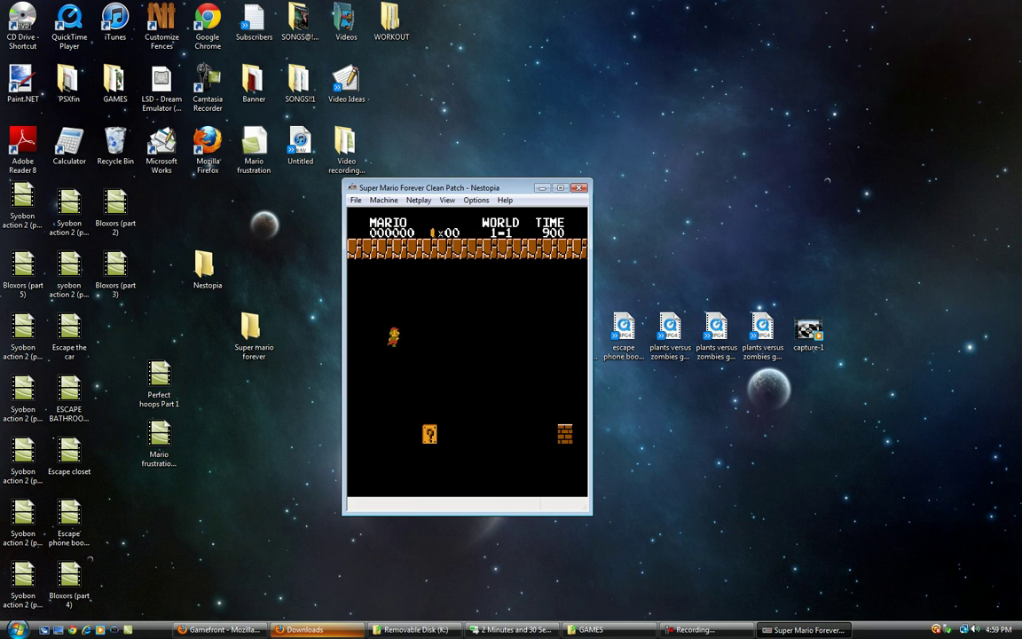
pyautogui.press('Right')
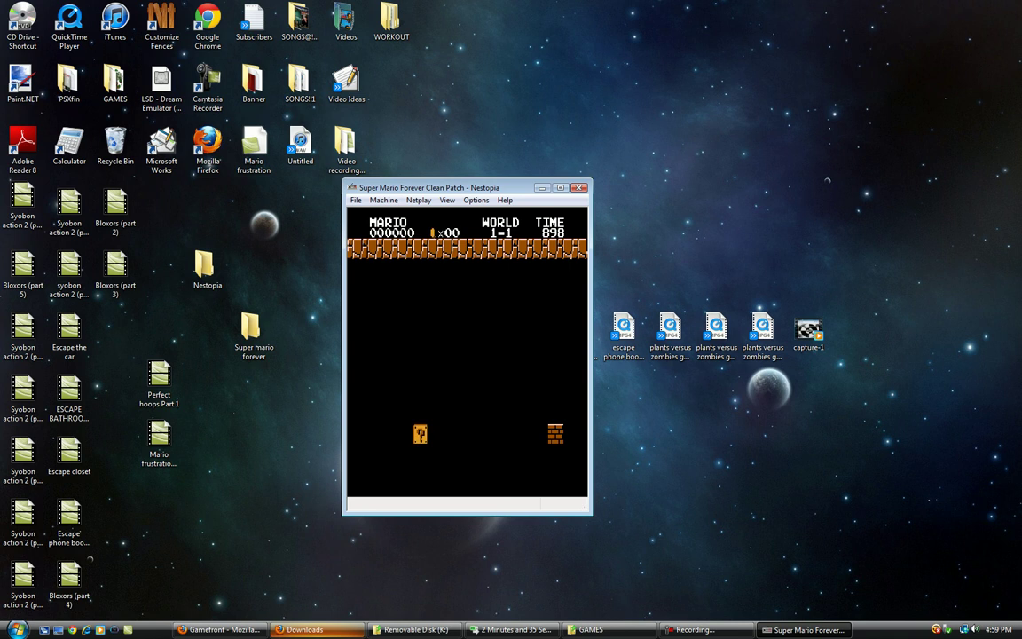
# Enlarge the game window further and move it near the centre of the desktop, and exit Nestopia.
pyautogui.moveTo(343, 514); pyautogui.dragTo(247, 576)
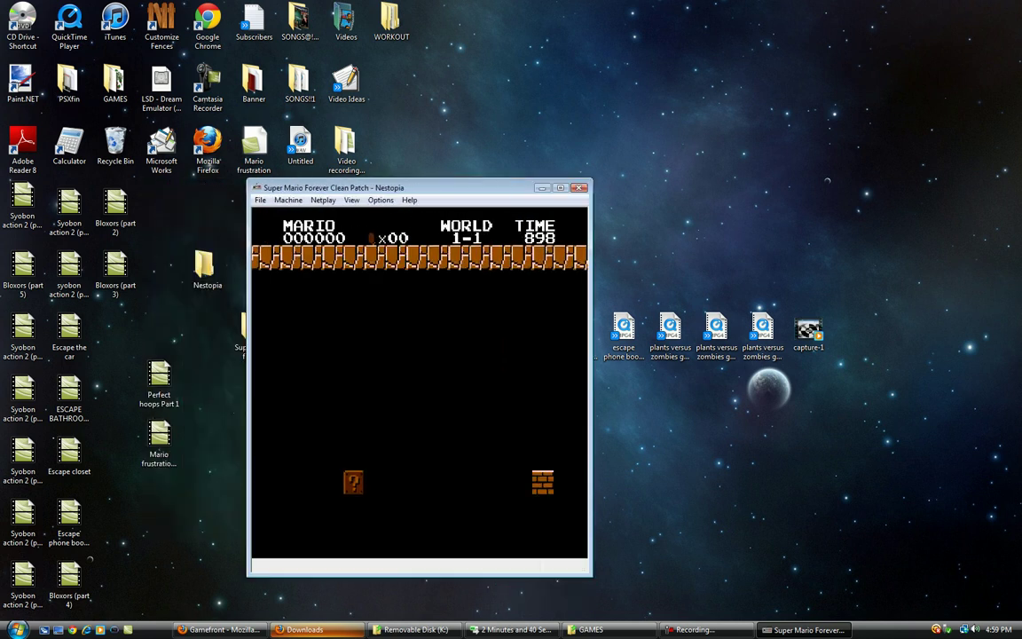
pyautogui.moveTo(426, 188); pyautogui.dragTo(515, 92)
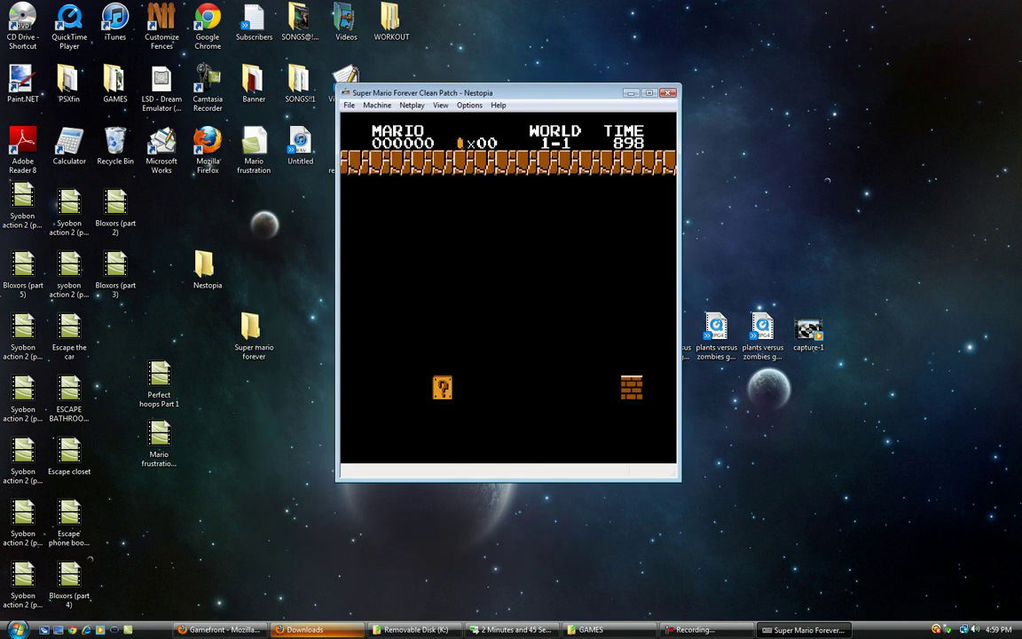
pyautogui.hotkey('alt', 'F4')
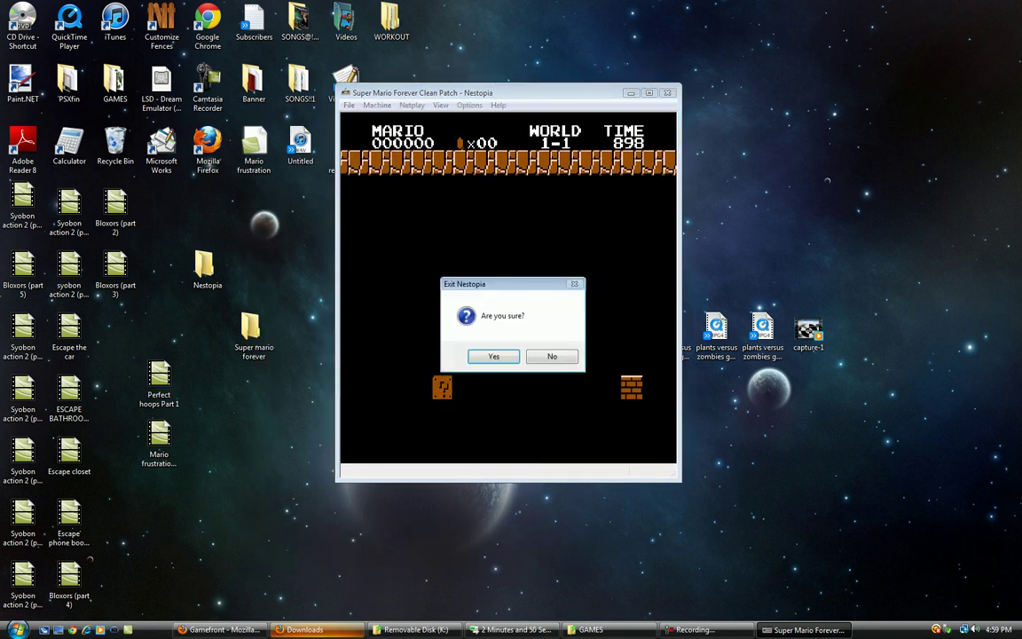
pyautogui.press('Return')
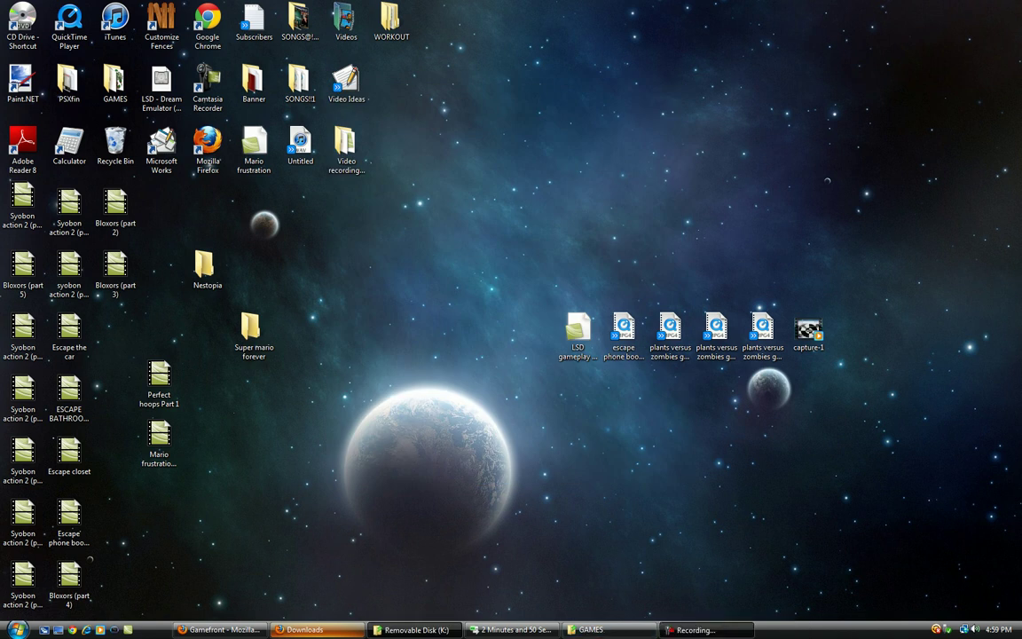